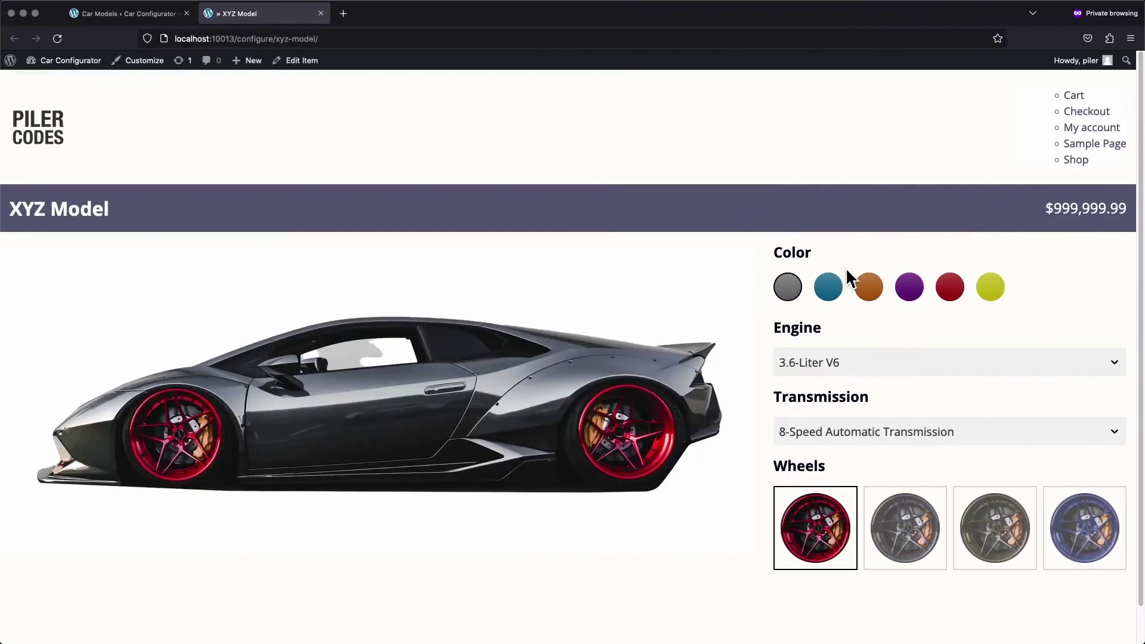
Step: Cycle the XYZ Model through the colour swatches, ending on yellow
click(830, 290)
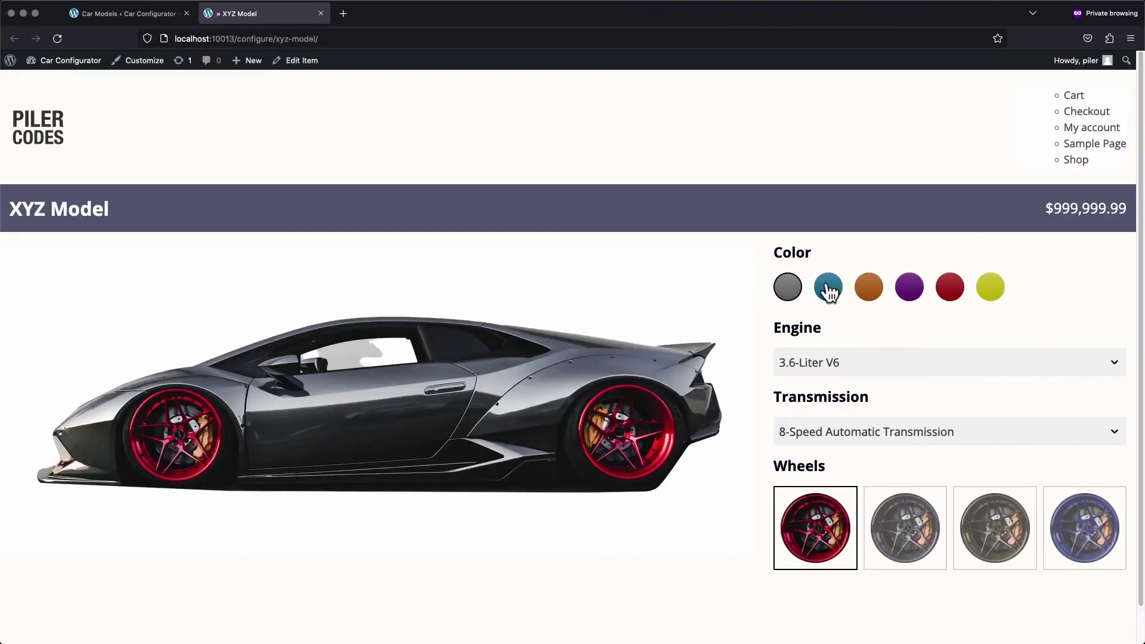
click(873, 293)
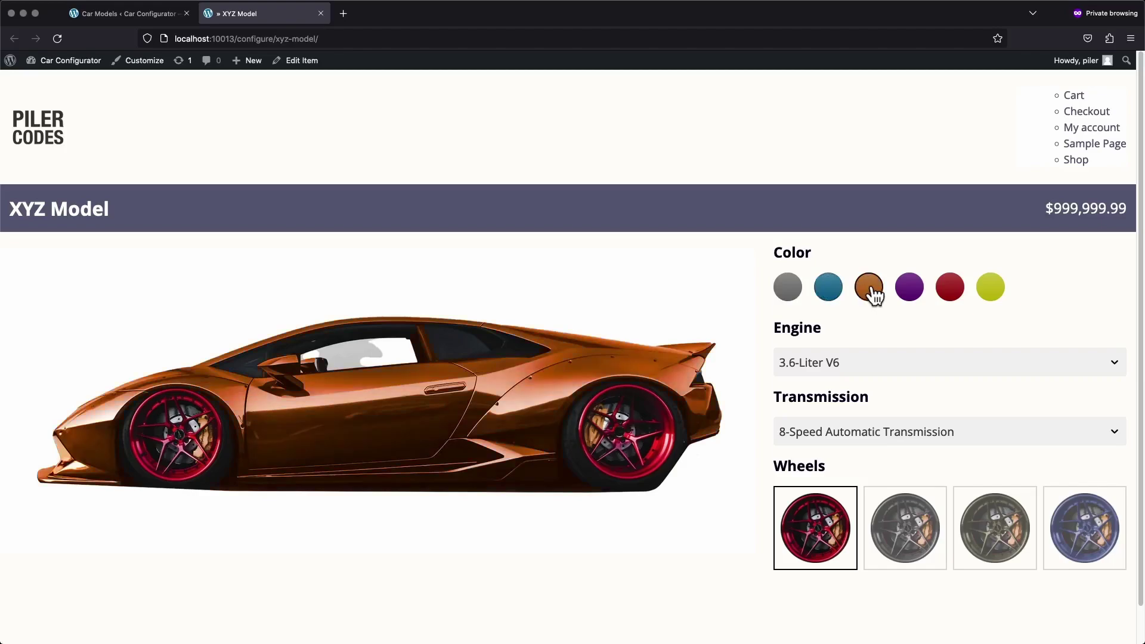
click(913, 289)
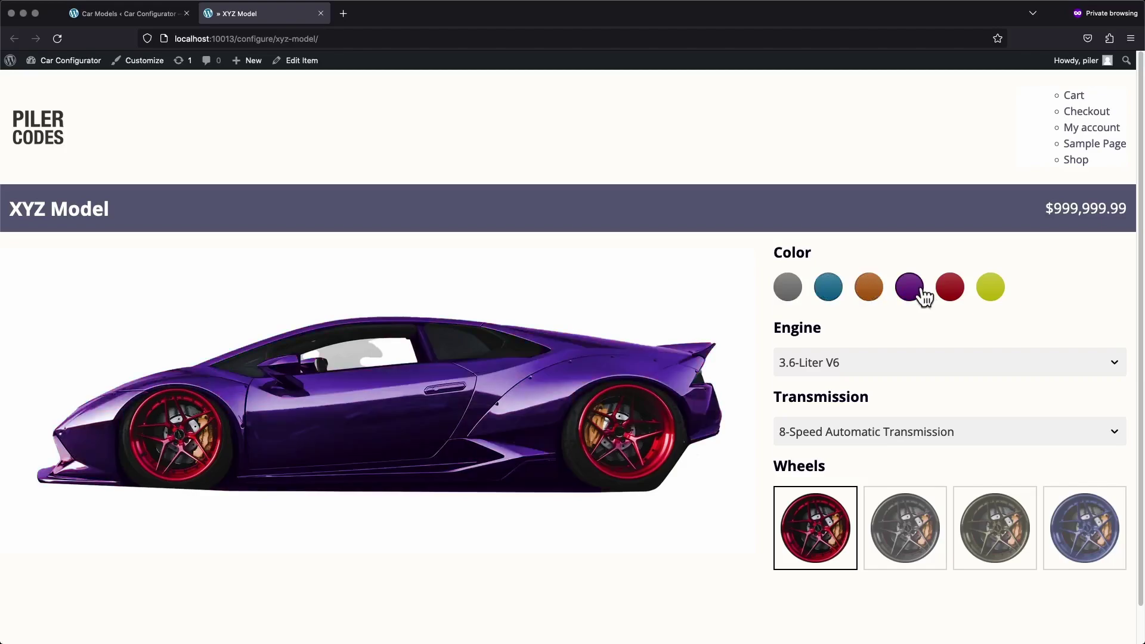
click(955, 293)
click(996, 292)
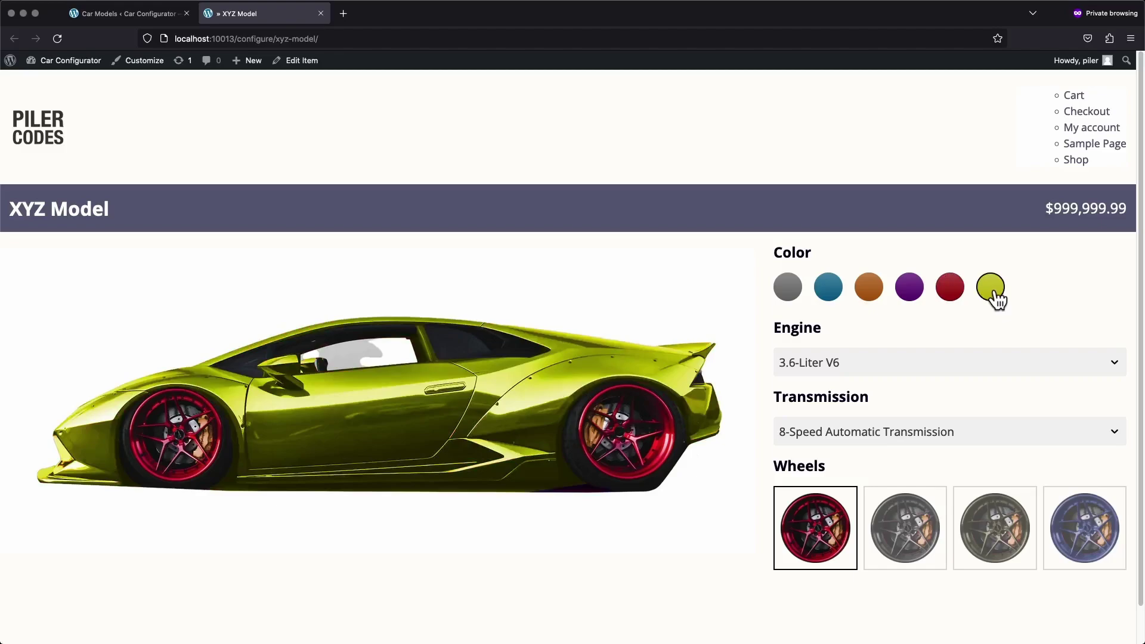
Step: Choose the 5.7-Liter V8, 6 Manual Speed Transmission and blue wheels, reaching $1,004,999.99
click(870, 360)
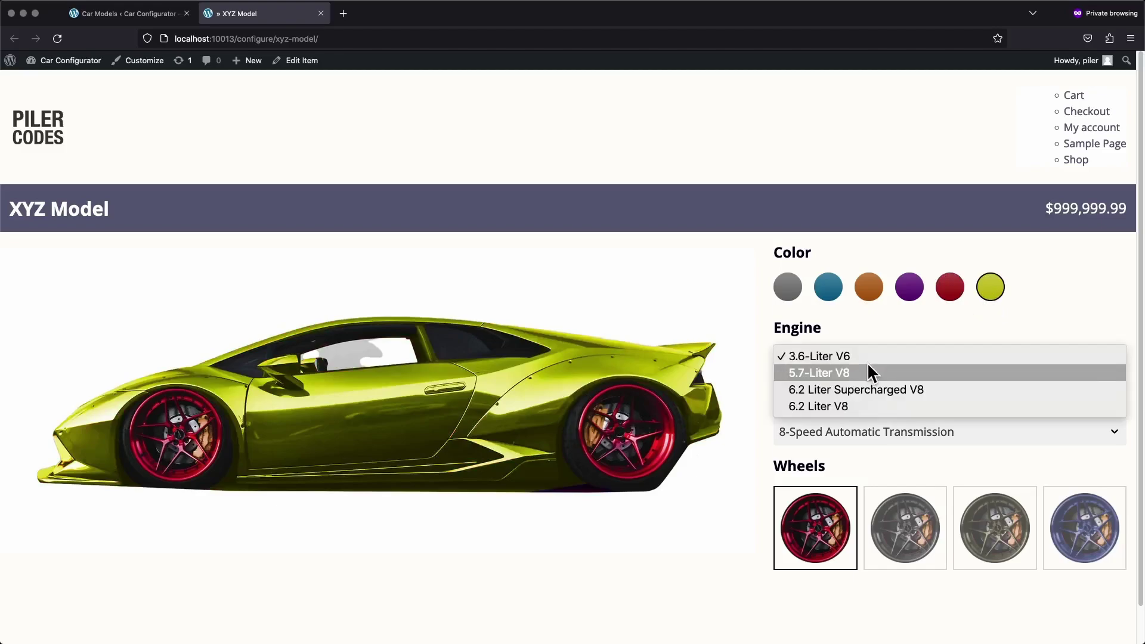
click(868, 370)
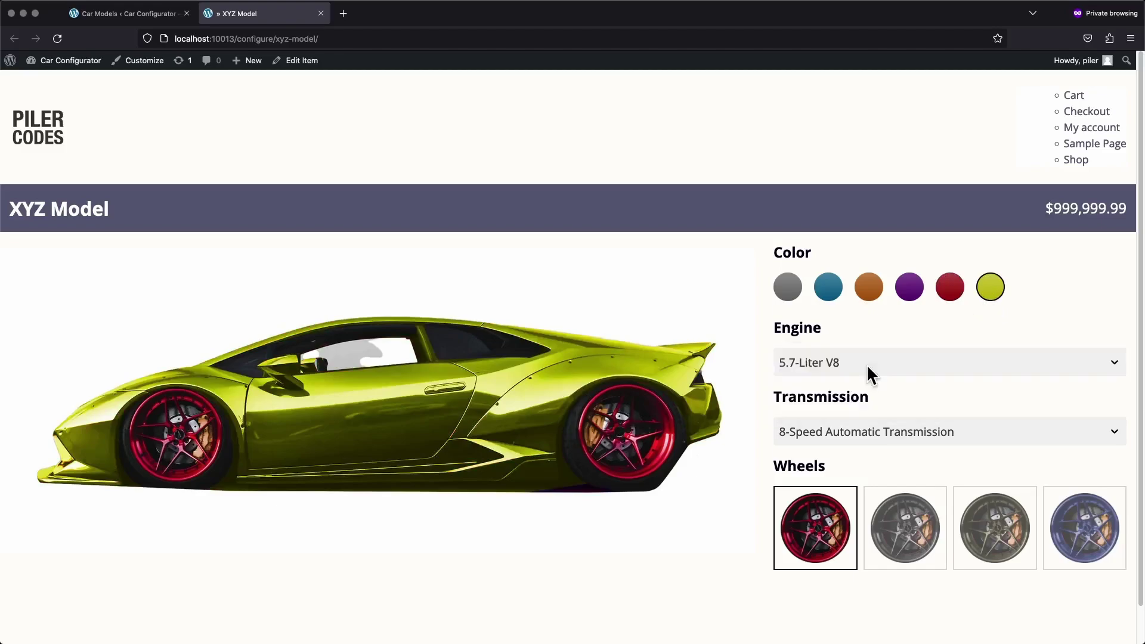
click(850, 426)
click(850, 439)
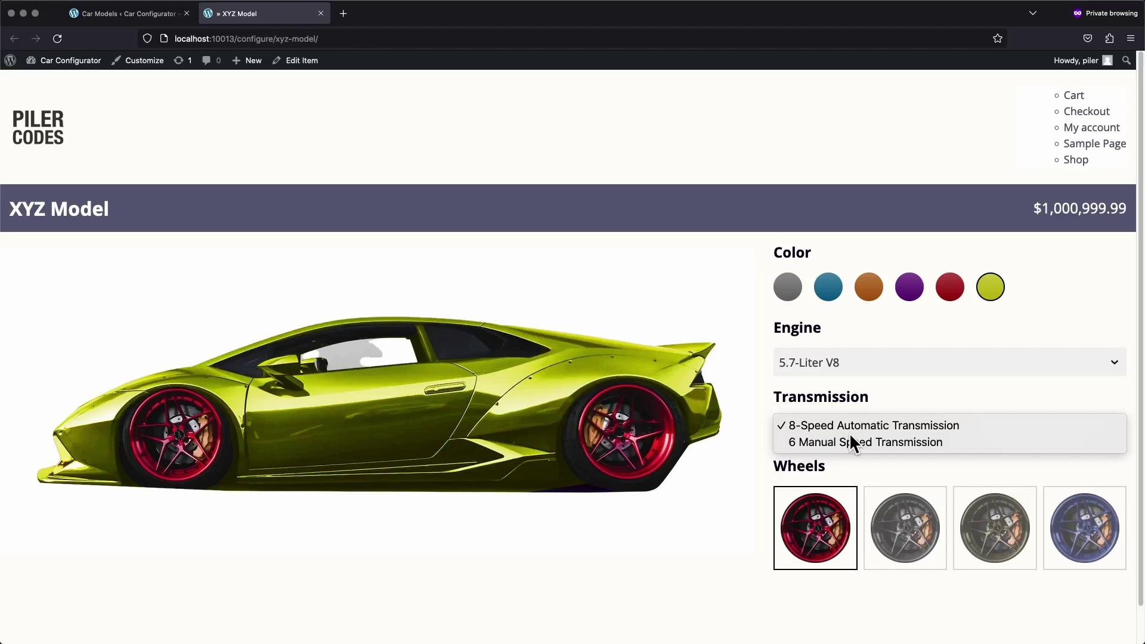
click(916, 529)
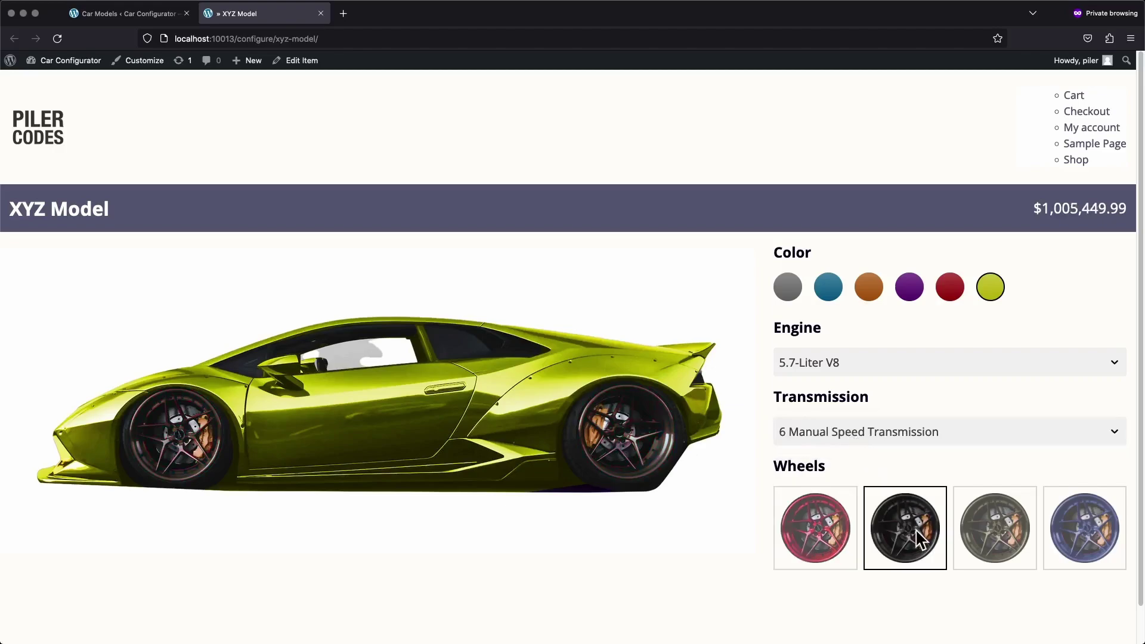
click(989, 526)
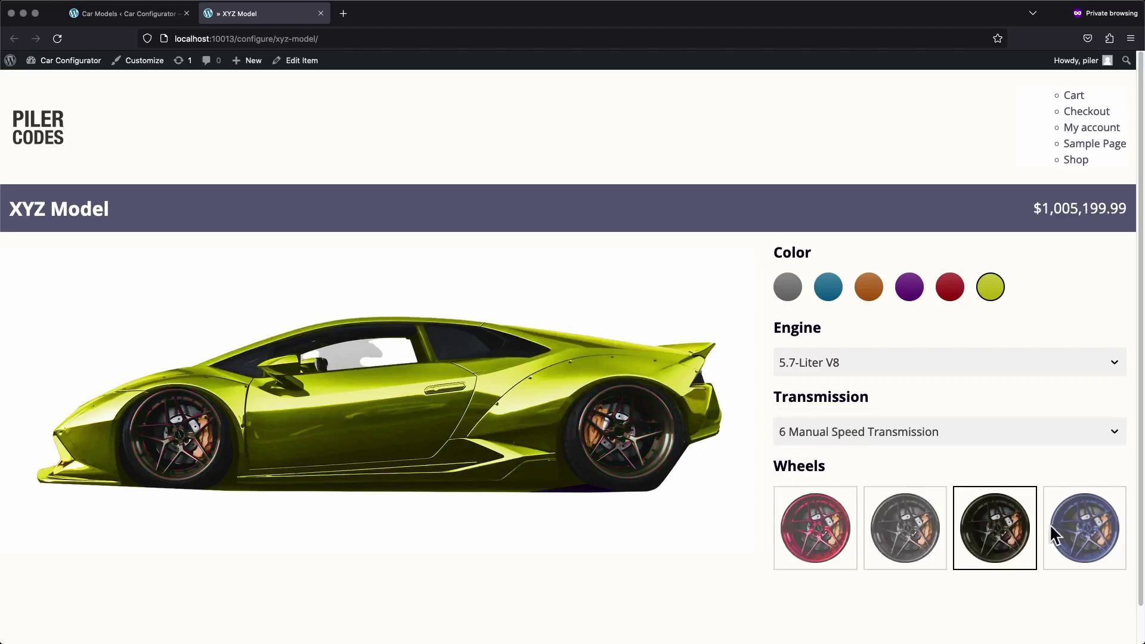
click(1079, 524)
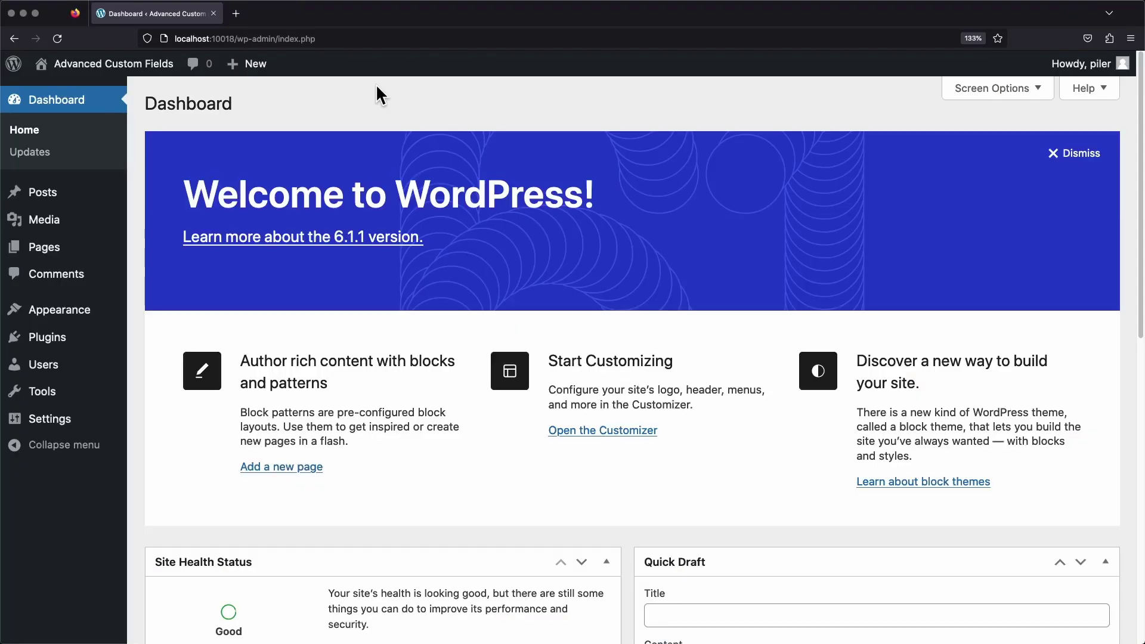
Step: Search the plugin directory for Advanced Custom Fields, then install and activate it
click(12, 343)
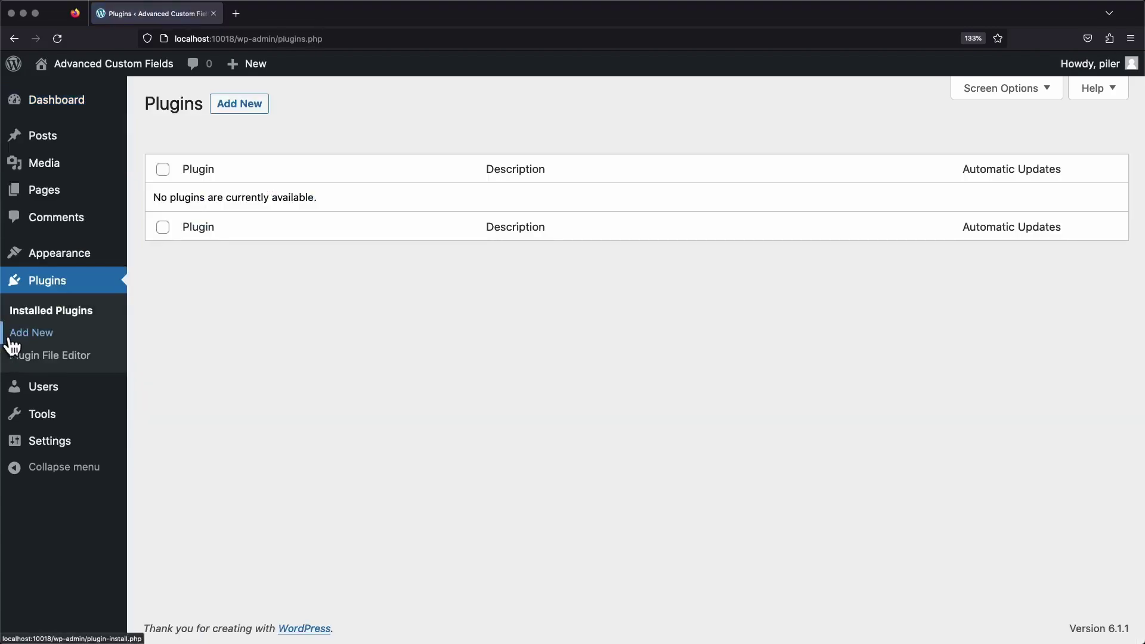
click(11, 340)
click(935, 148)
text(A)
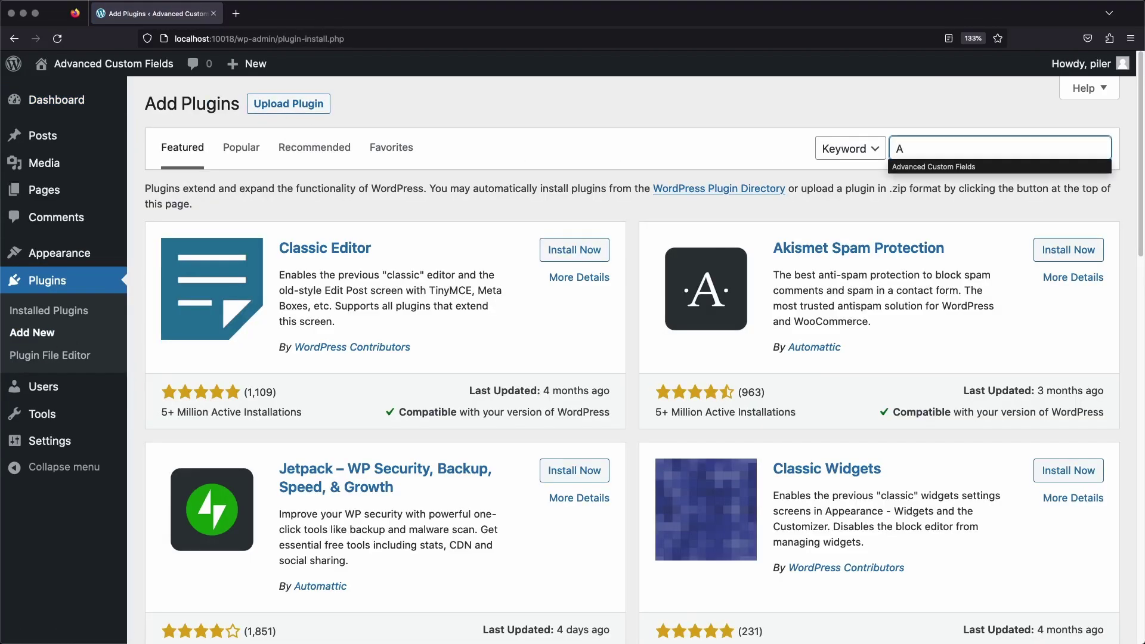
text(dvanced Custom Fields)
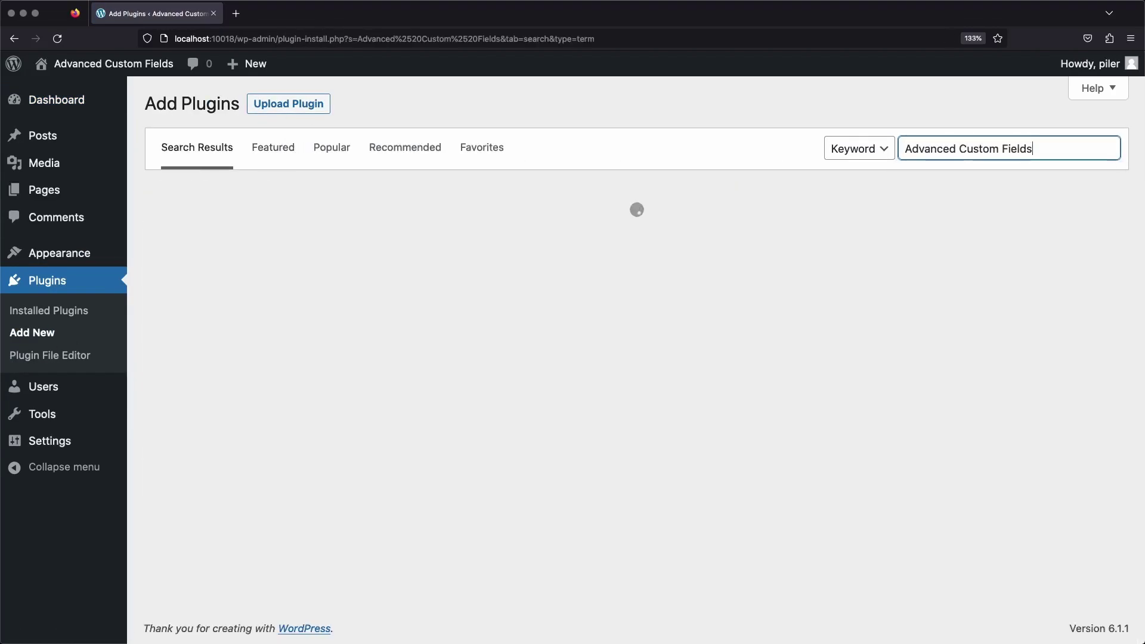
click(586, 241)
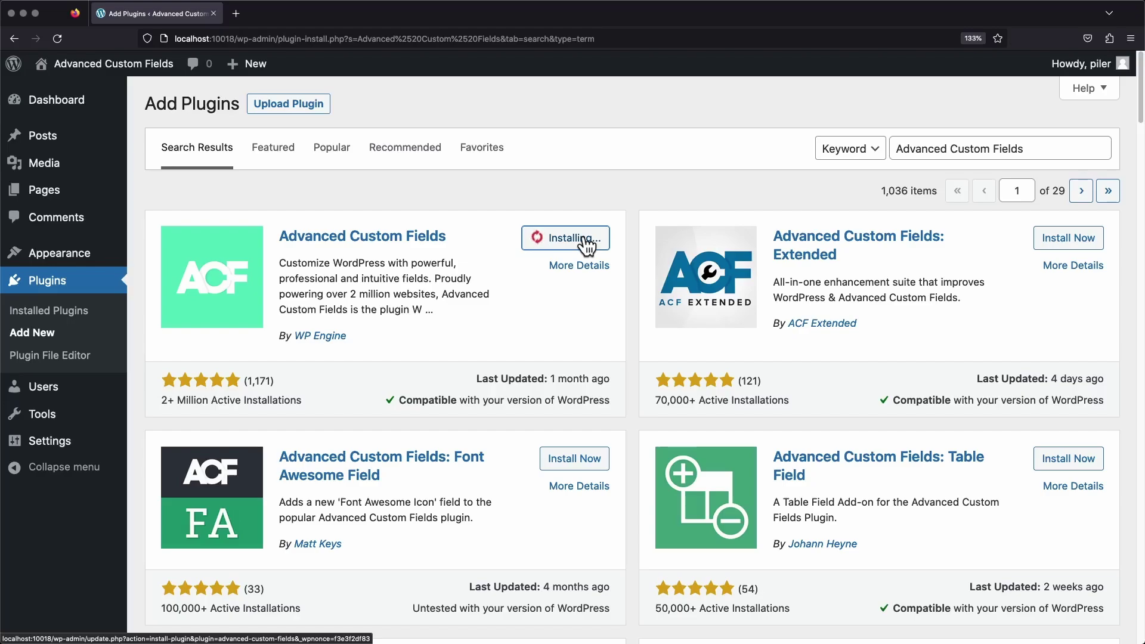
click(586, 238)
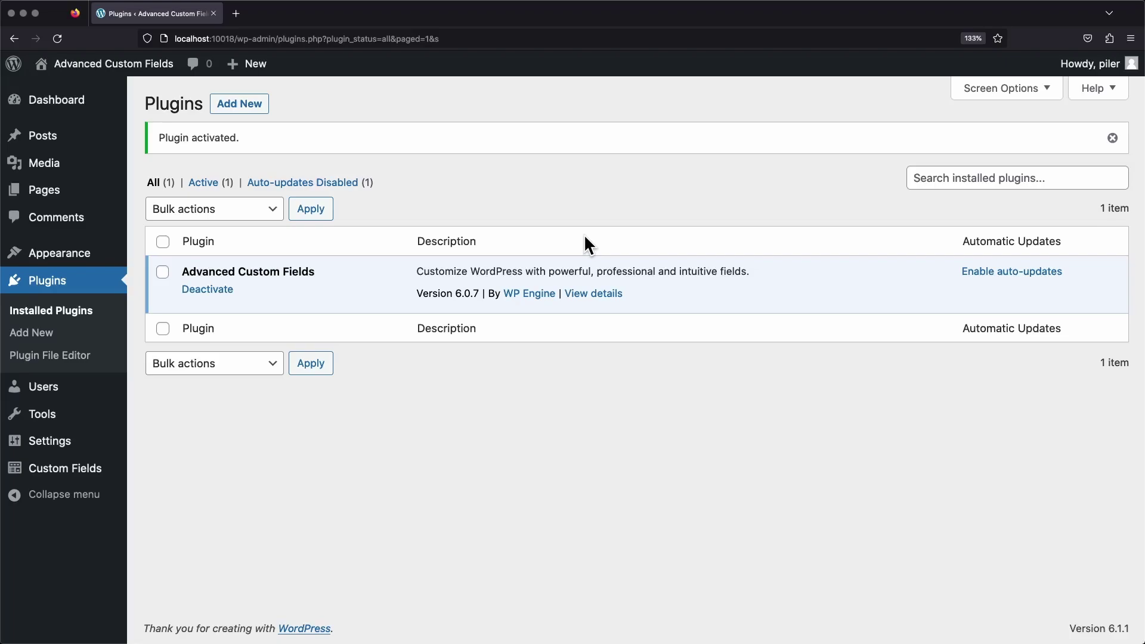
Step: Create a new field group and title it 'My Field Group'
click(71, 472)
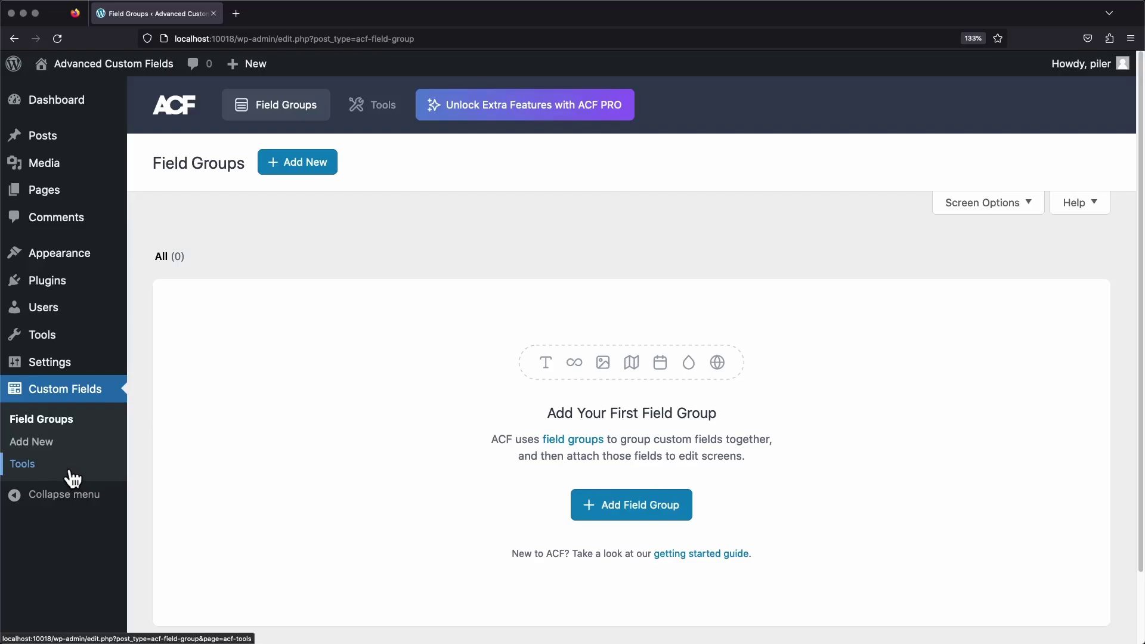
click(298, 170)
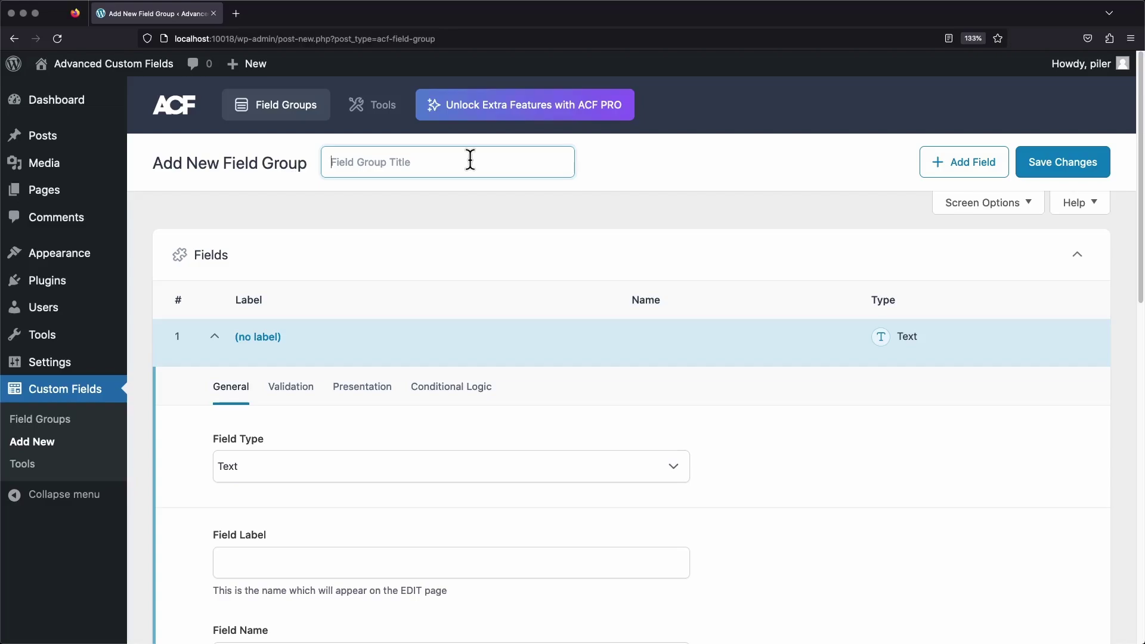
text(My Field Group)
scroll(470, 158, down, 3)
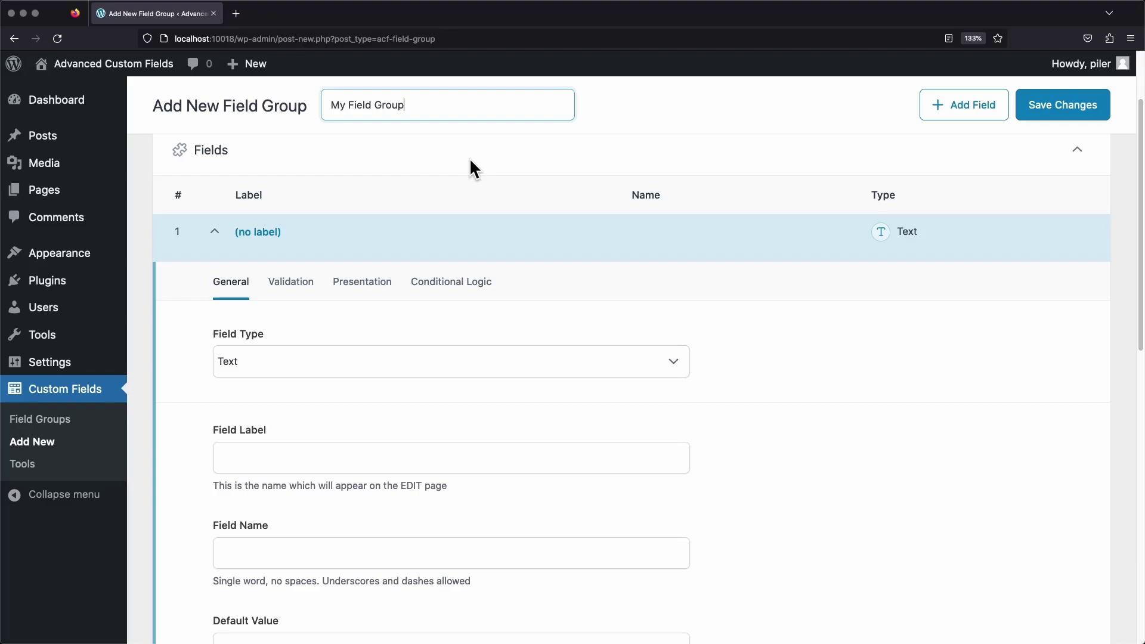
Step: Remove the default unlabelled field and add a fresh Text field in its place
mouse_move(332, 231)
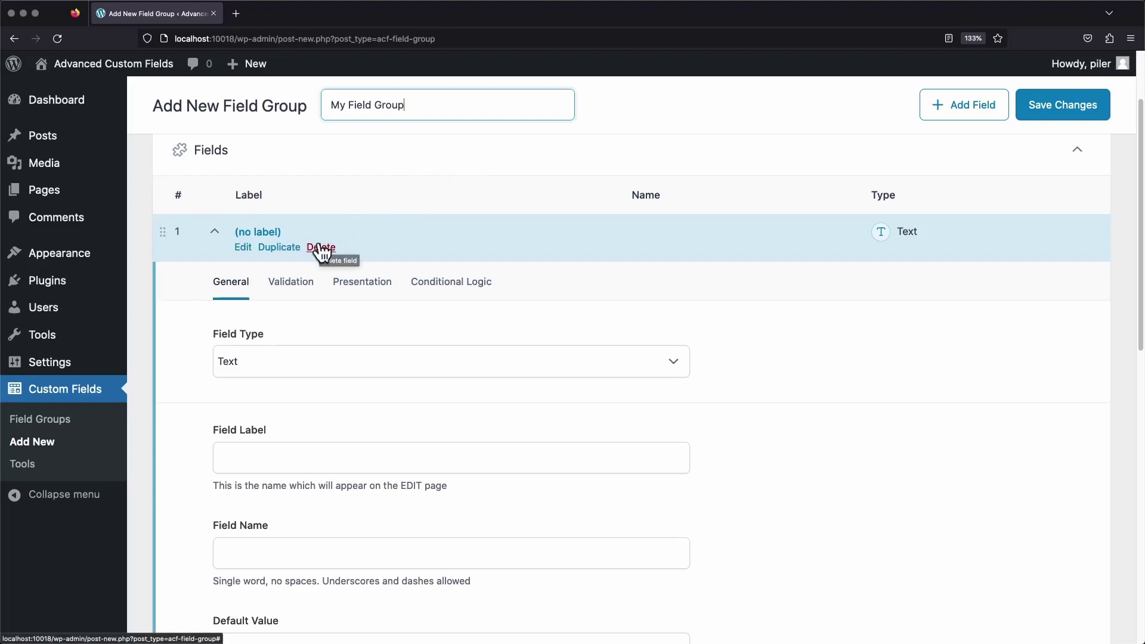
click(320, 247)
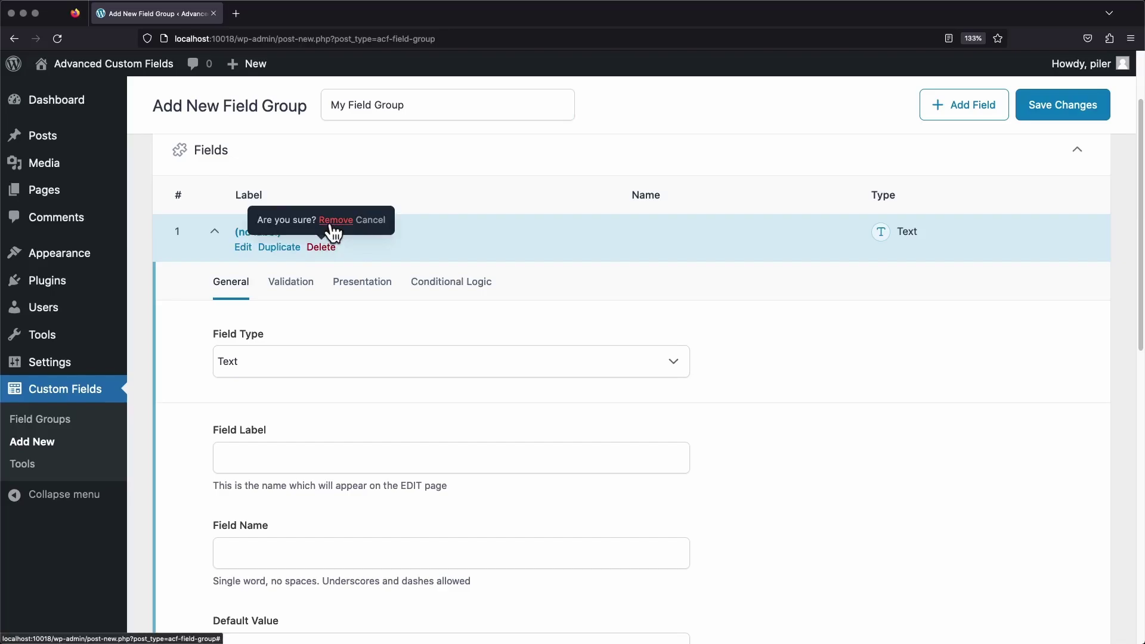
click(334, 220)
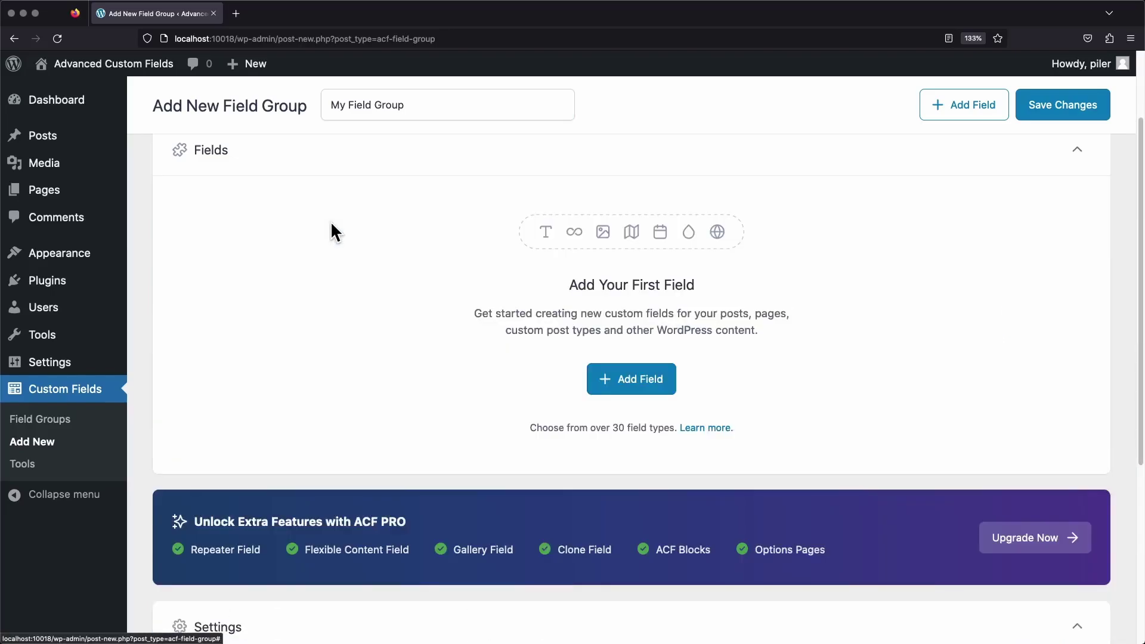
click(599, 380)
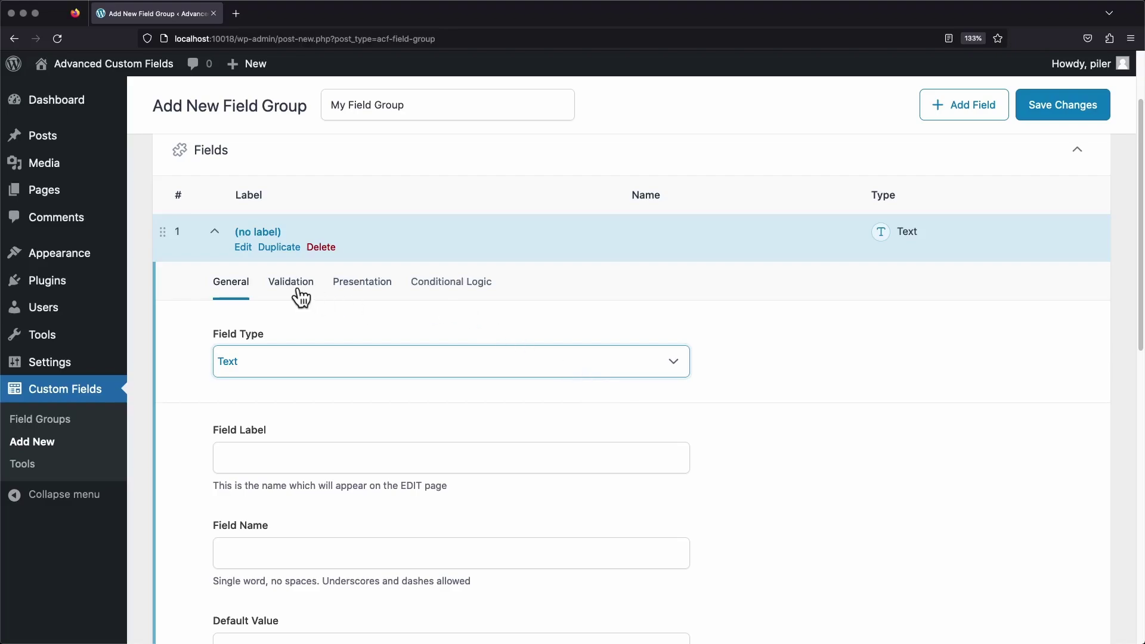
scroll(519, 310, down, 3)
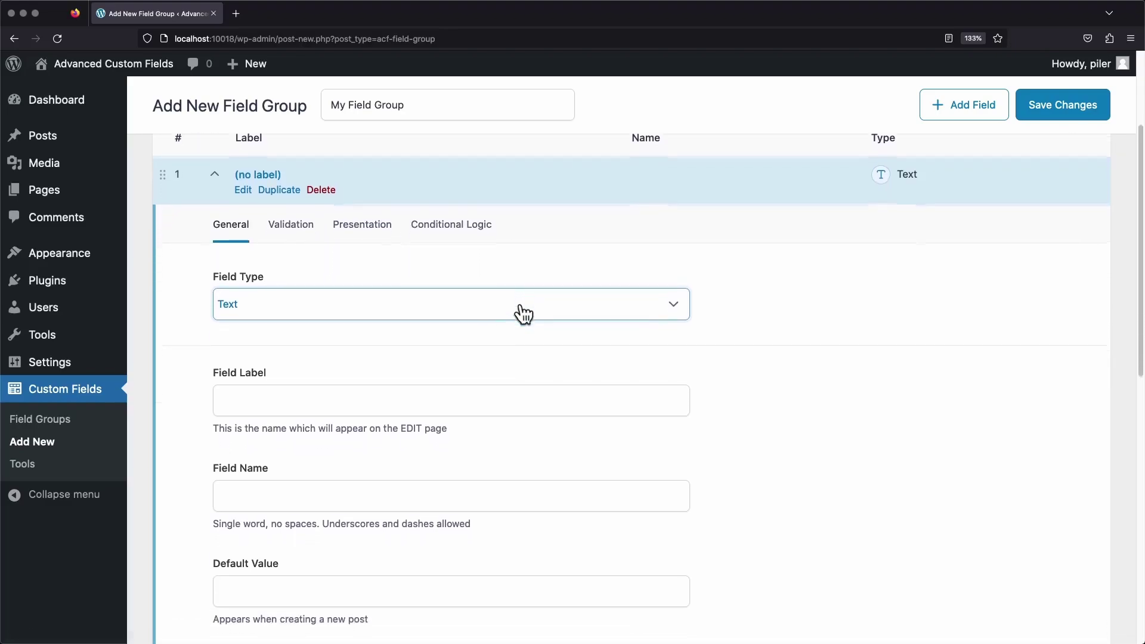
scroll(710, 306, down, 1)
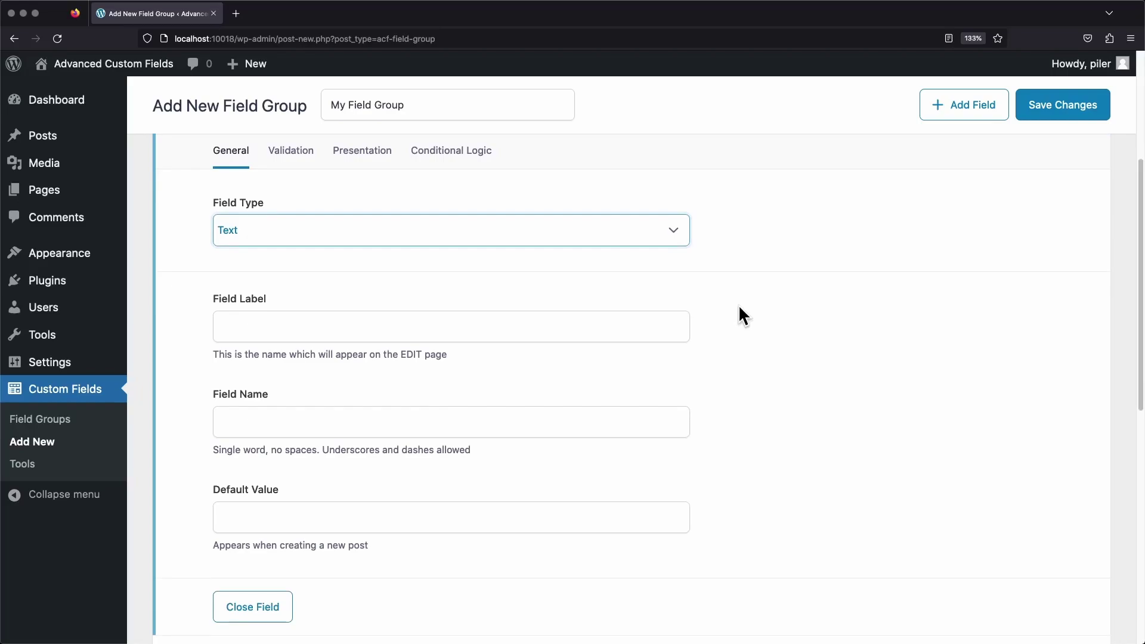
click(600, 245)
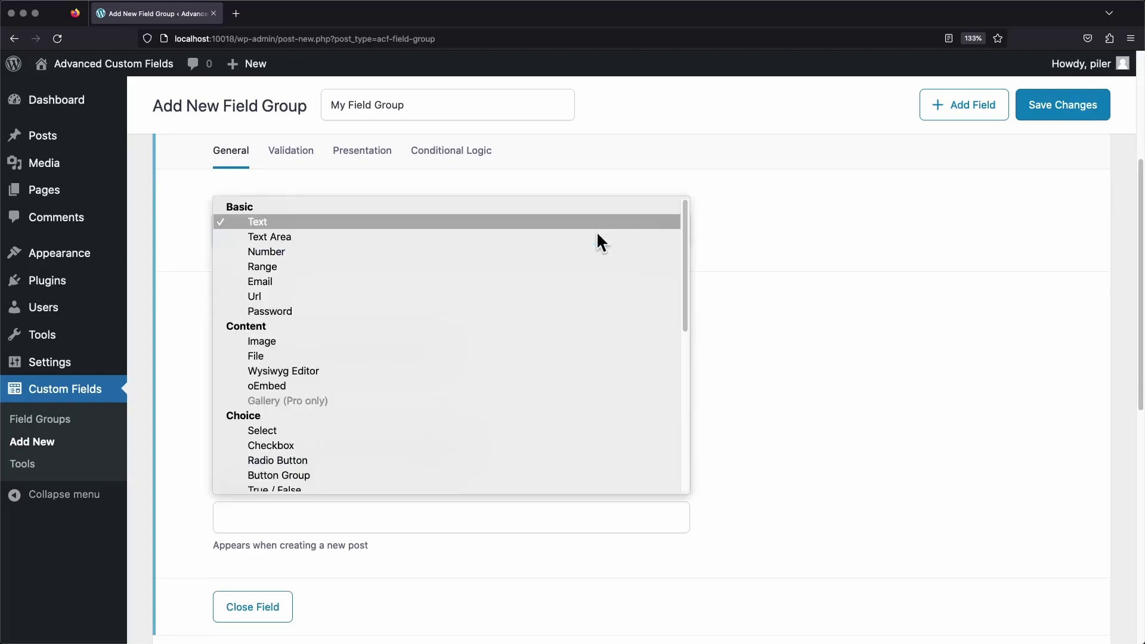
scroll(588, 254, down, 3)
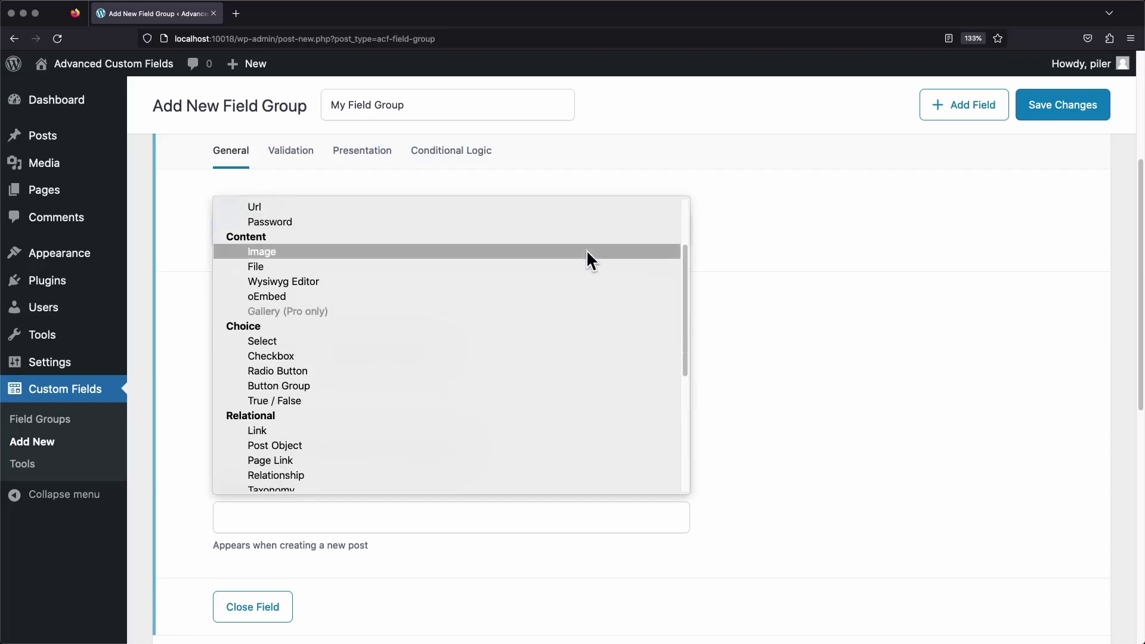
scroll(585, 250, down, 5)
scroll(585, 263, up, 5)
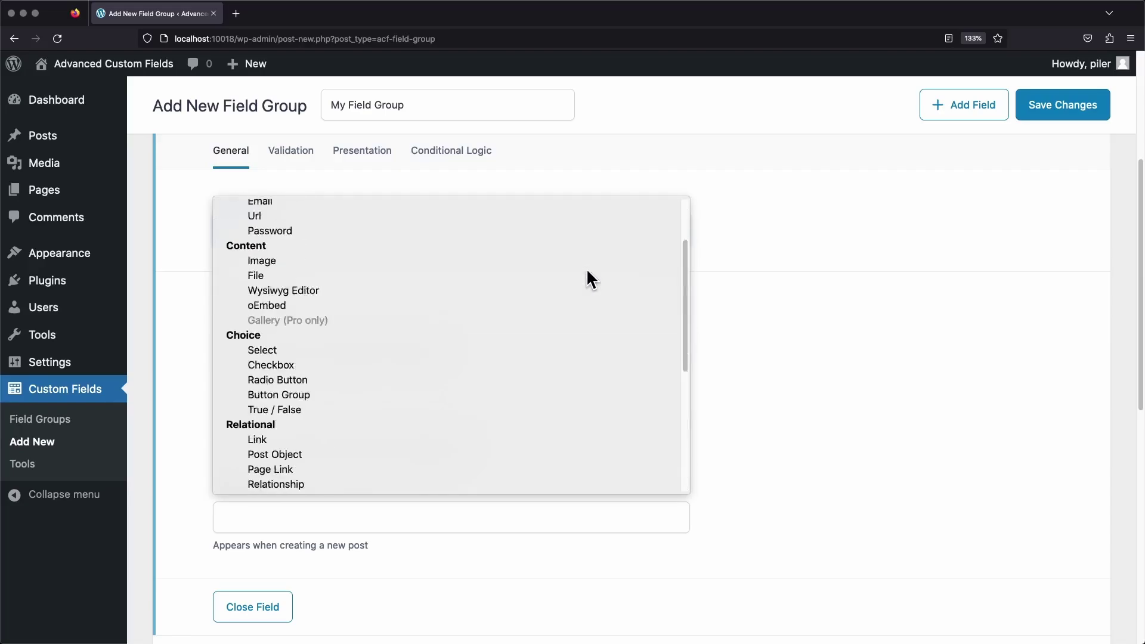
scroll(586, 267, up, 3)
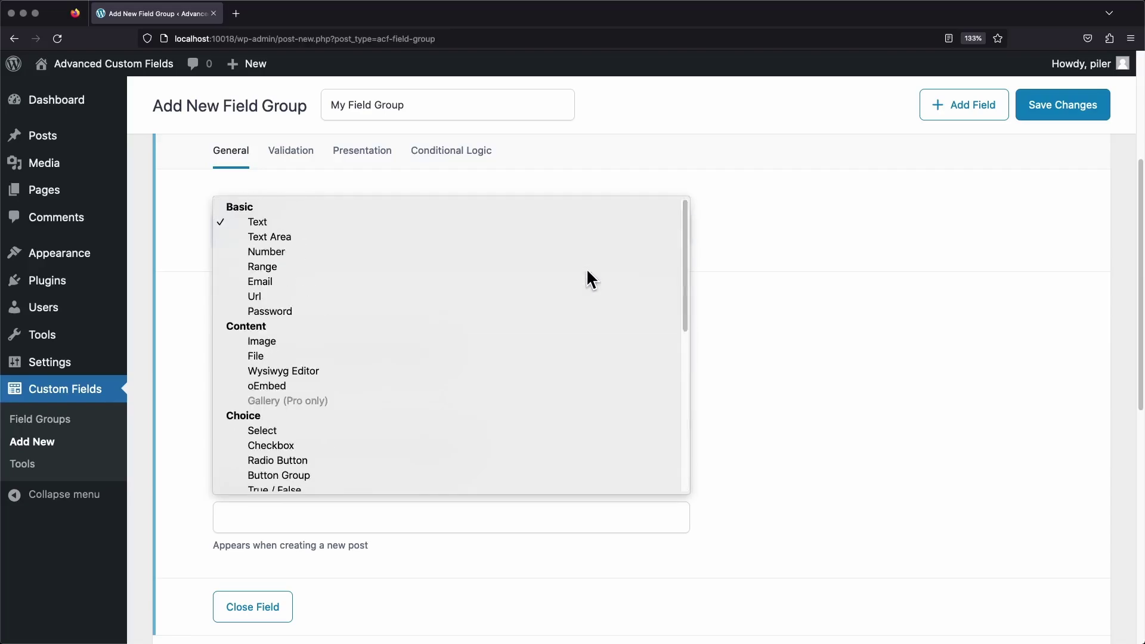
click(577, 226)
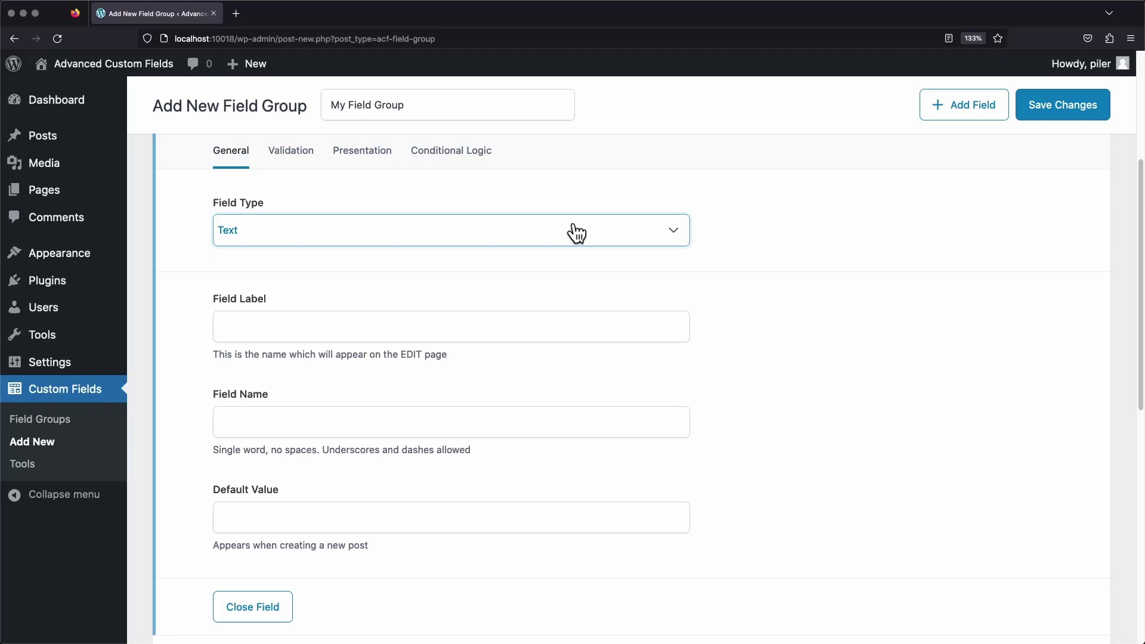
Step: Label the new Text field 'My Field' so its name auto-fills as my_field
click(540, 327)
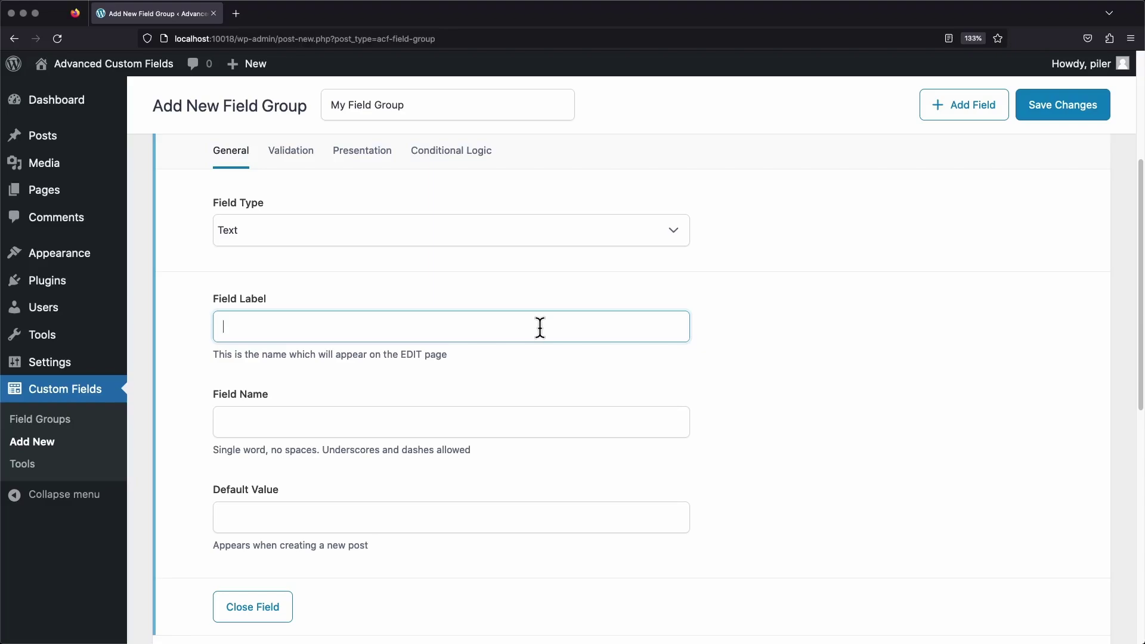
text(My Field)
key(Tab)
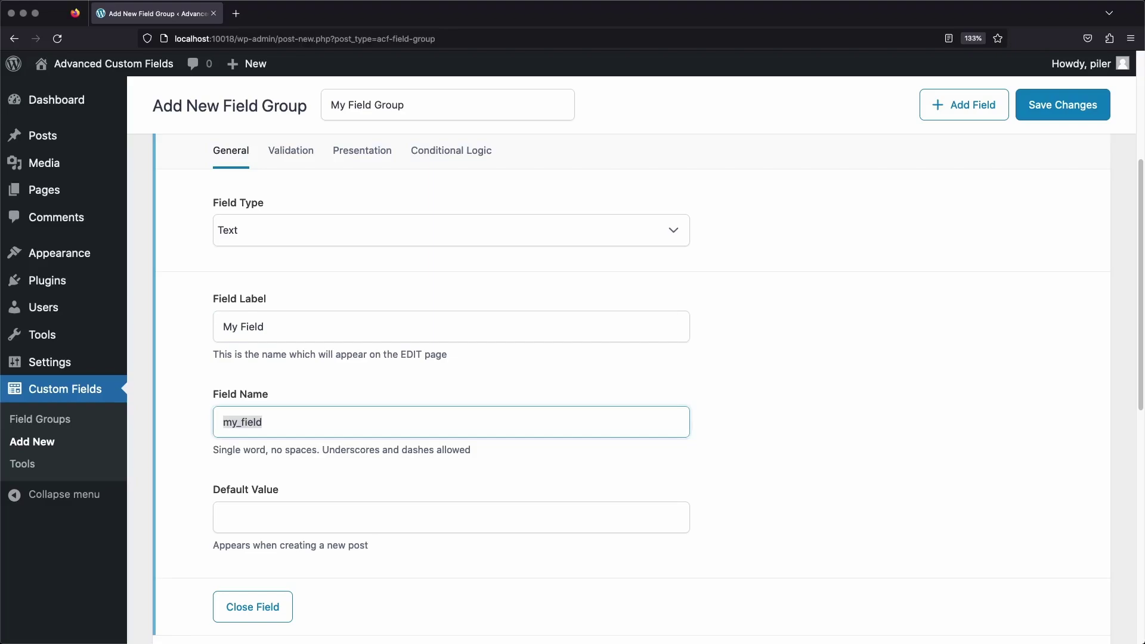
scroll(539, 325, down, 2)
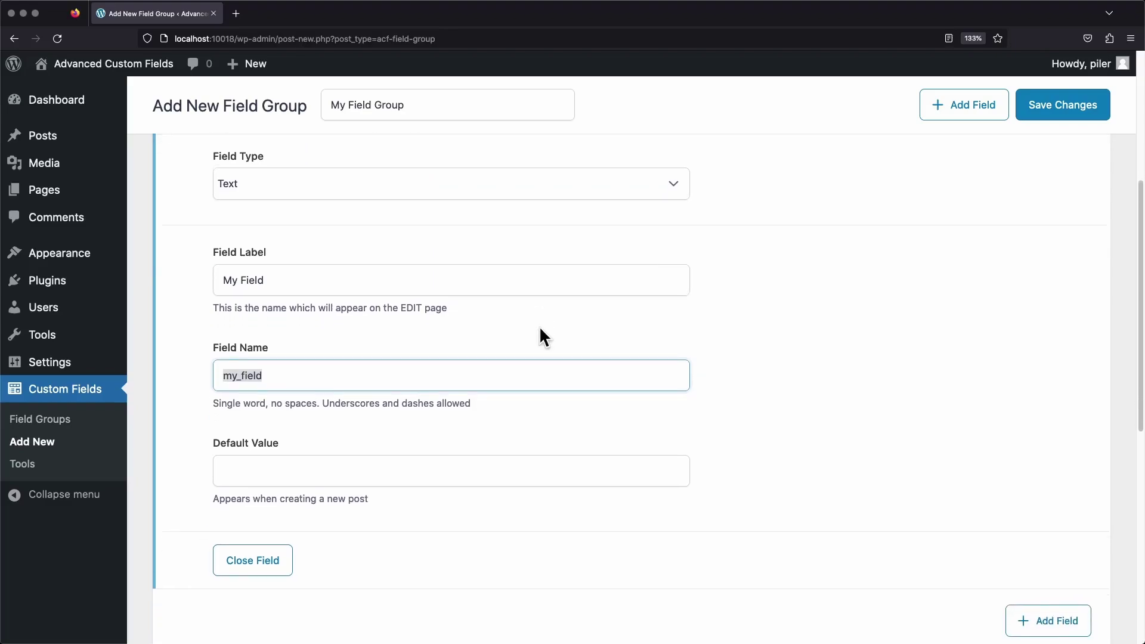
scroll(542, 338, down, 2)
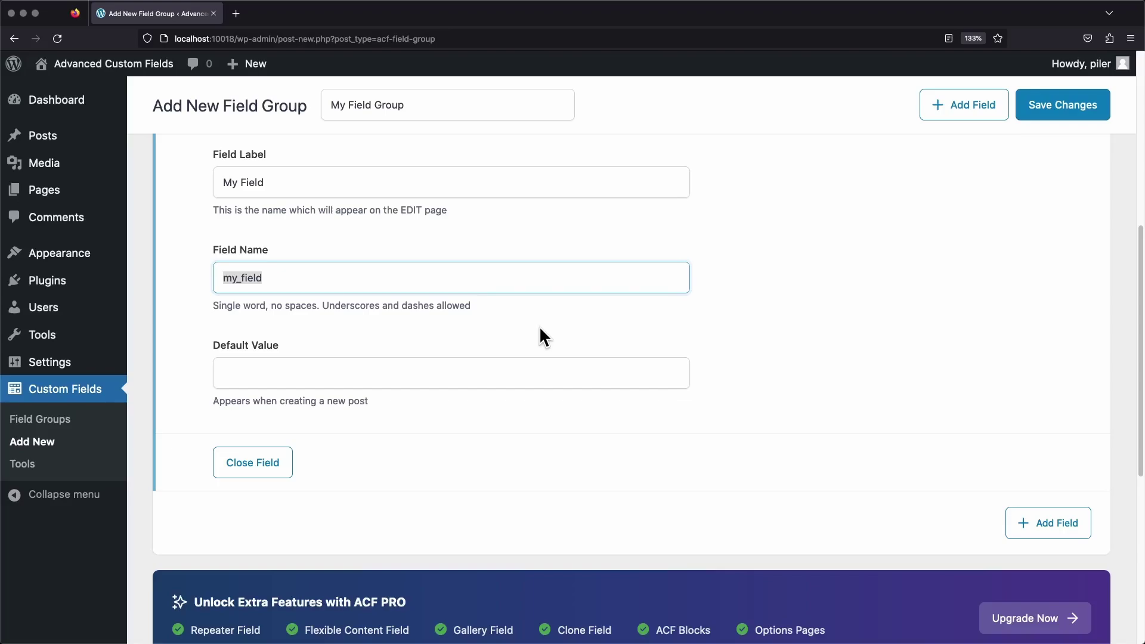
scroll(540, 329, down, 5)
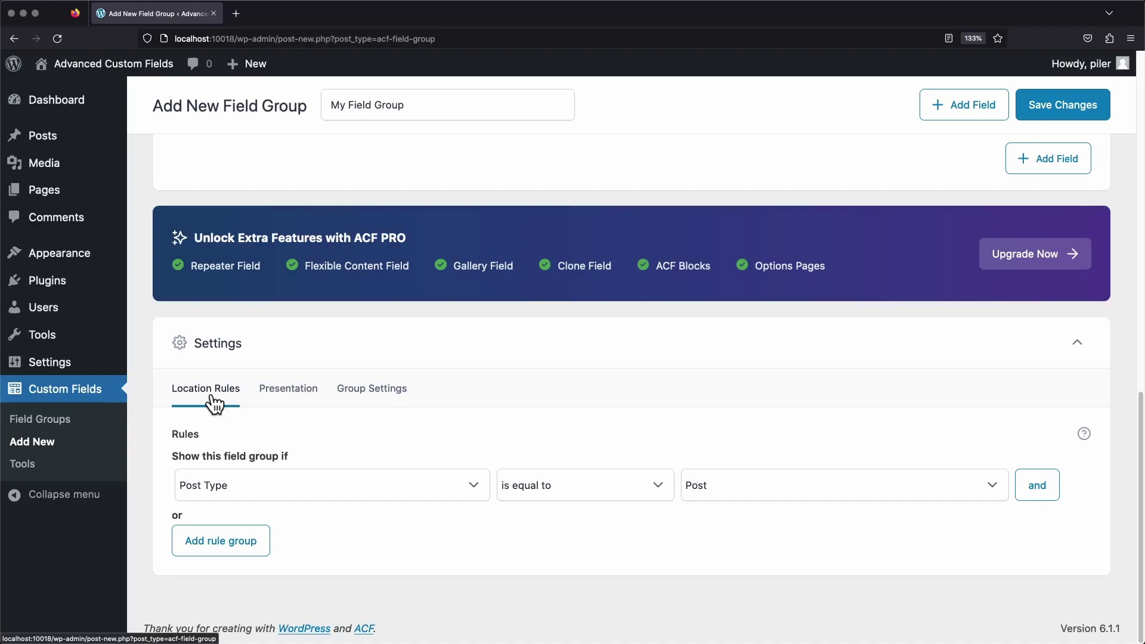
click(796, 486)
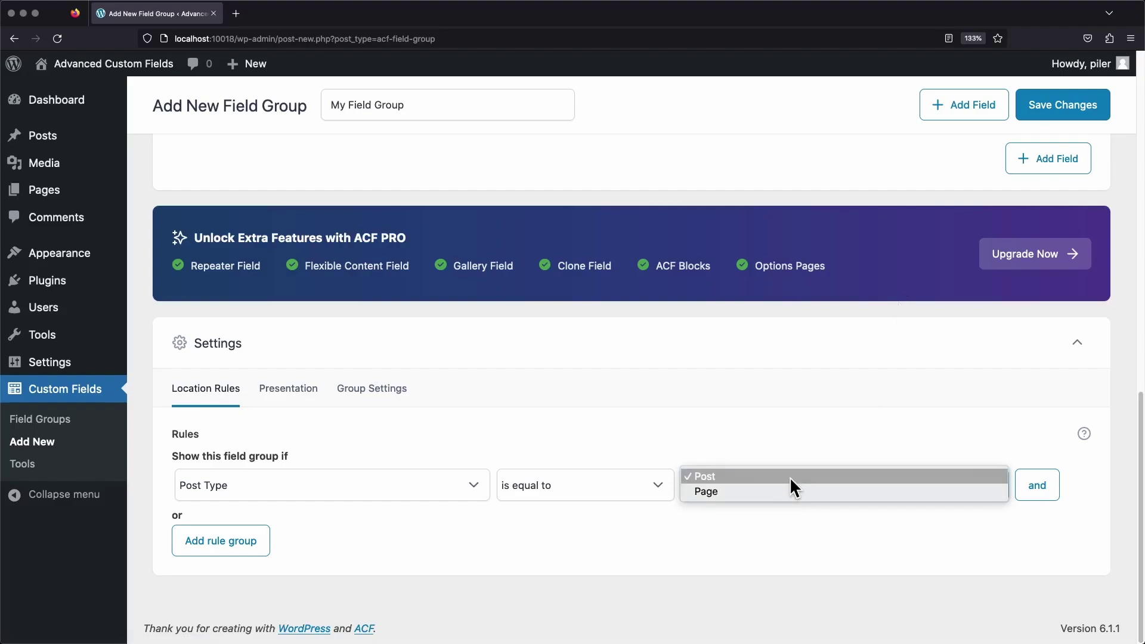
click(786, 476)
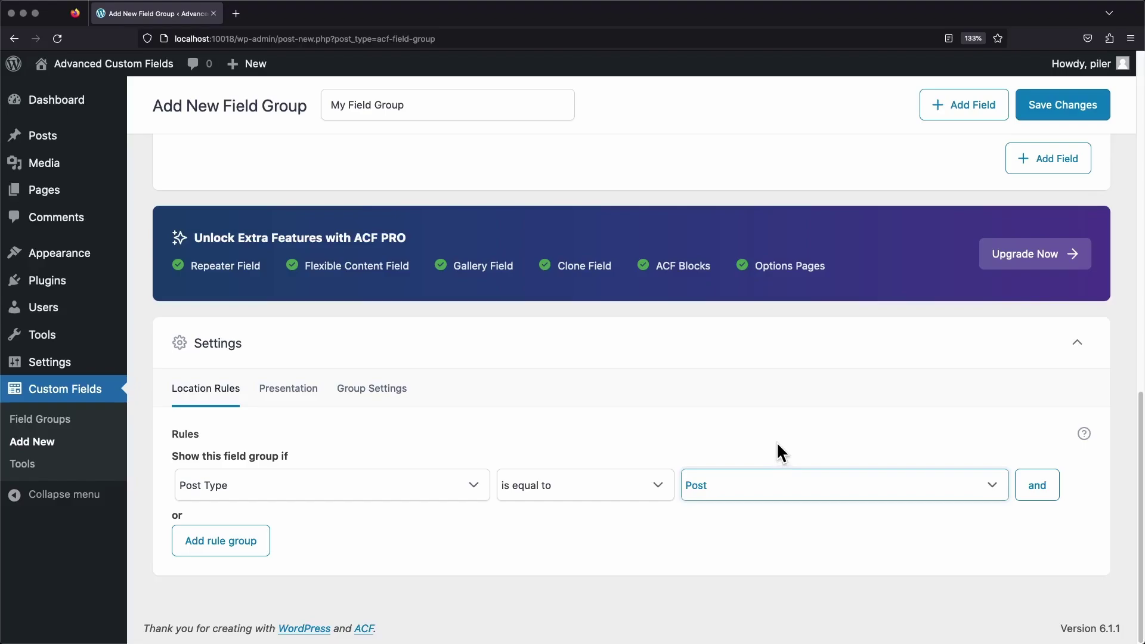
click(442, 447)
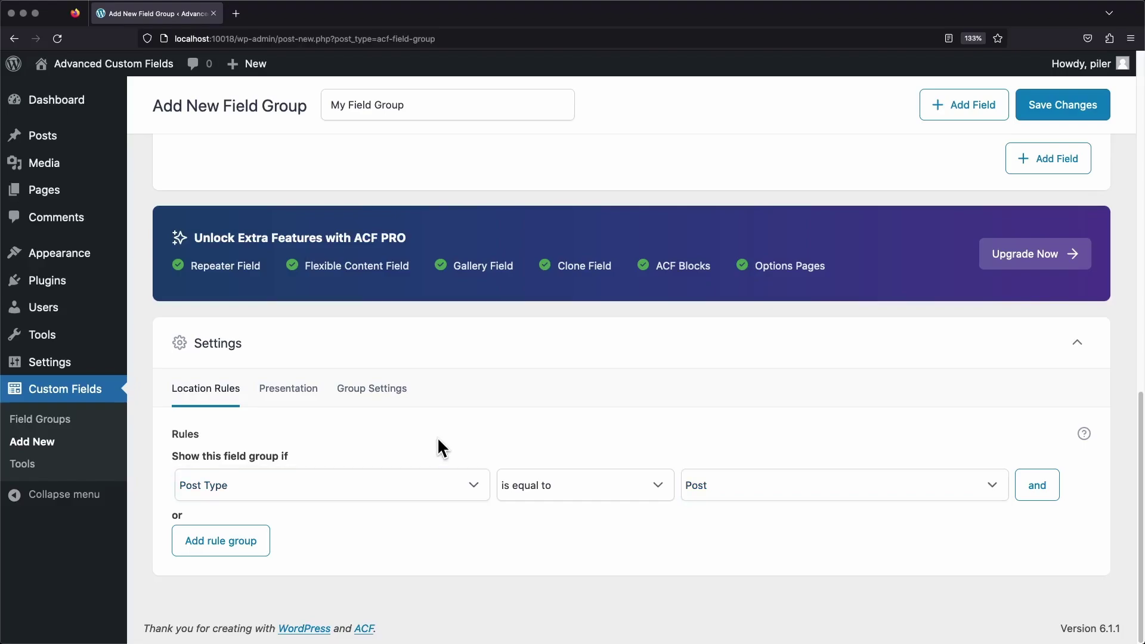
click(438, 484)
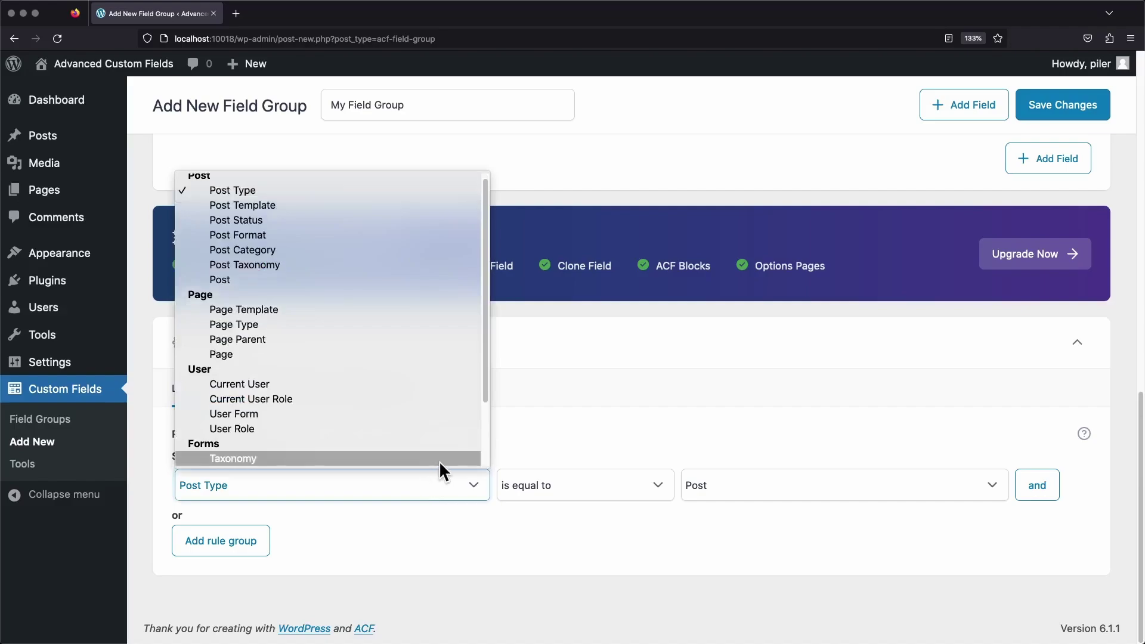
scroll(441, 220, down, 2)
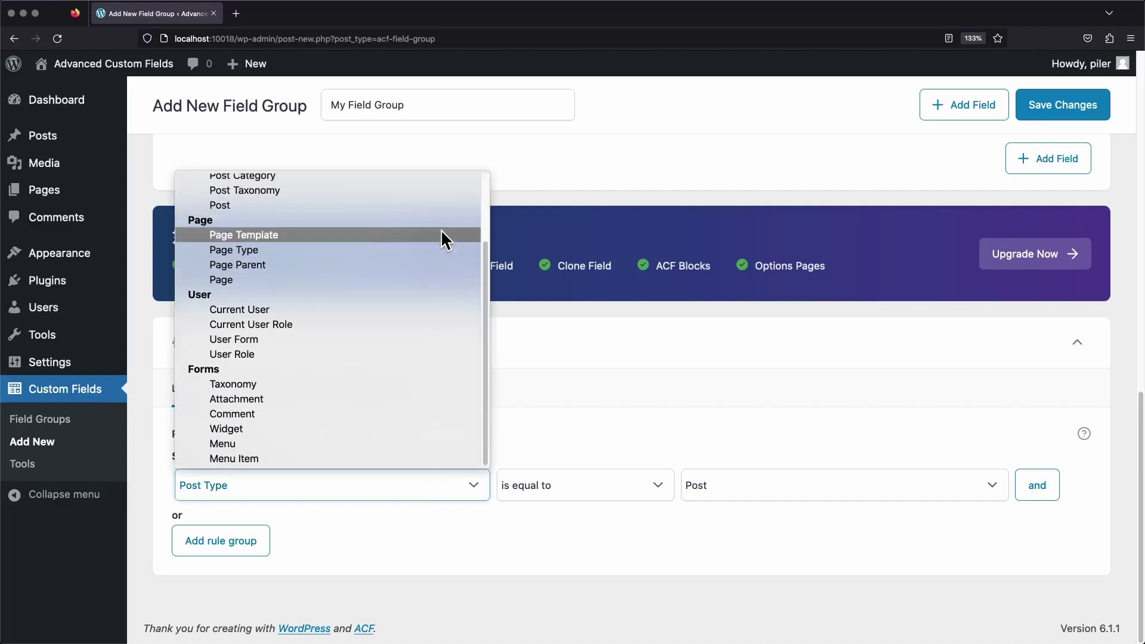
scroll(439, 241, up, 2)
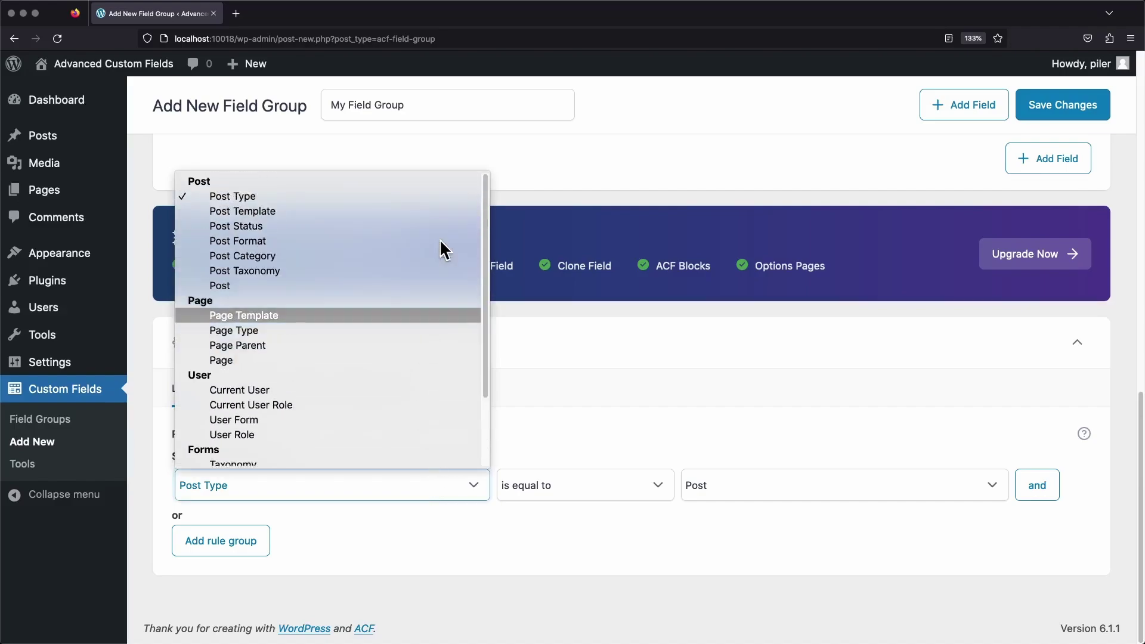
click(380, 198)
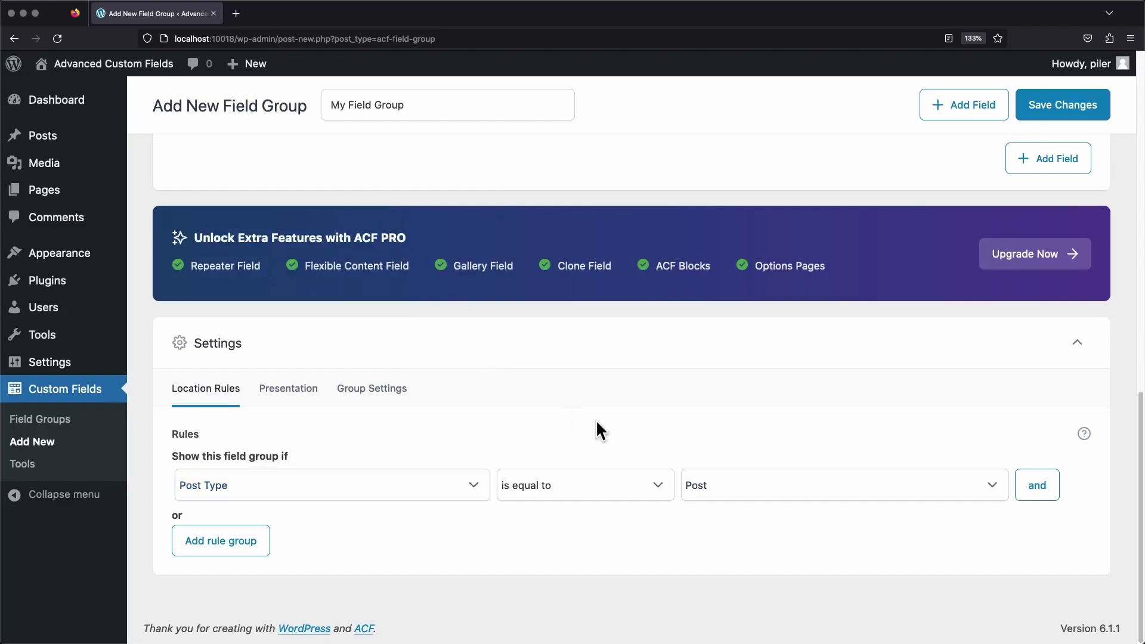
click(728, 471)
click(732, 474)
click(572, 483)
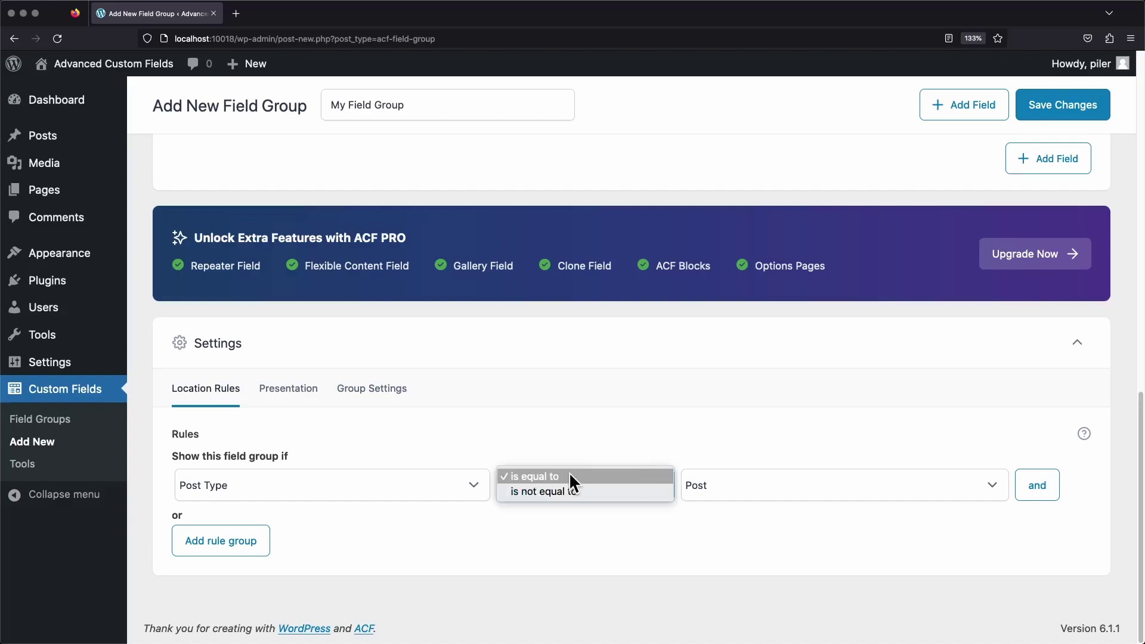
click(605, 476)
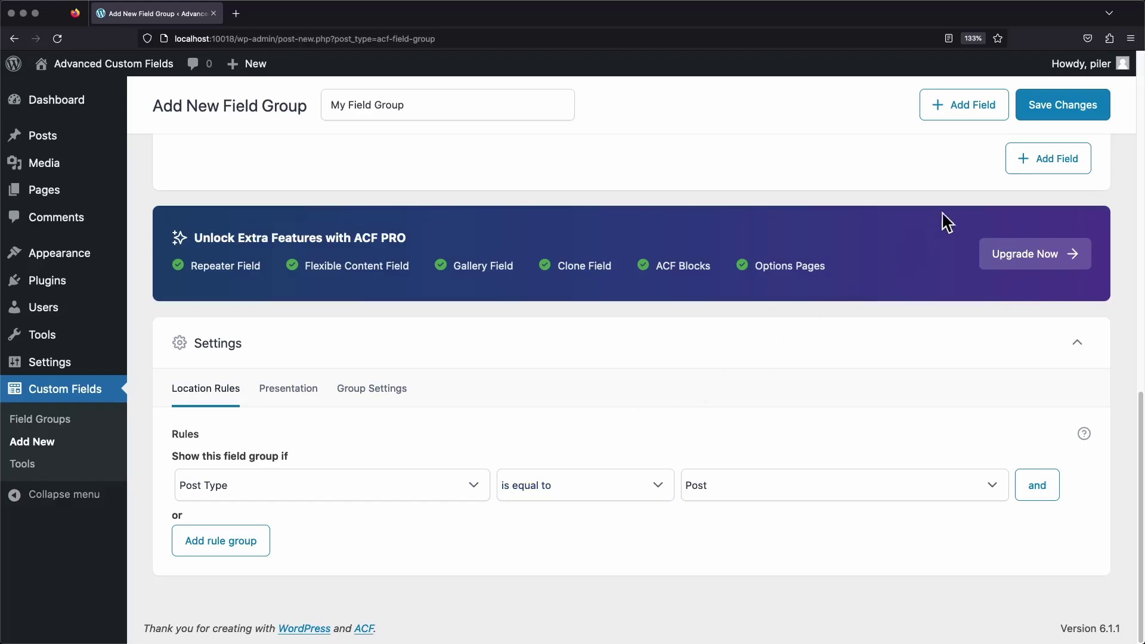
Step: Save the field group and open the Hello world! post for editing
click(1061, 107)
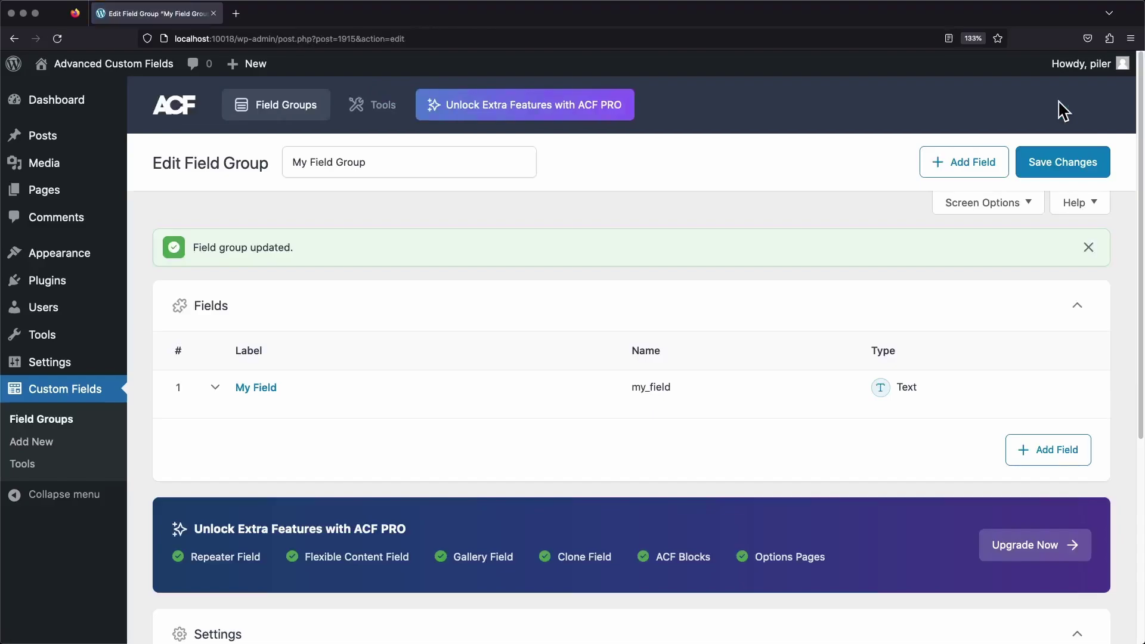
click(102, 146)
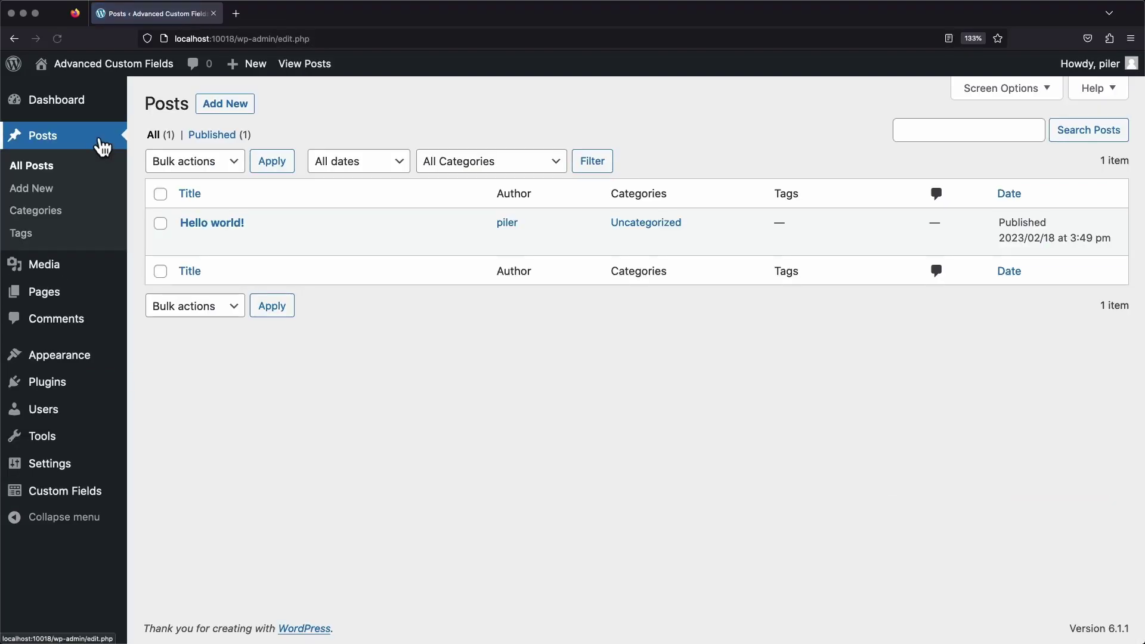
click(200, 222)
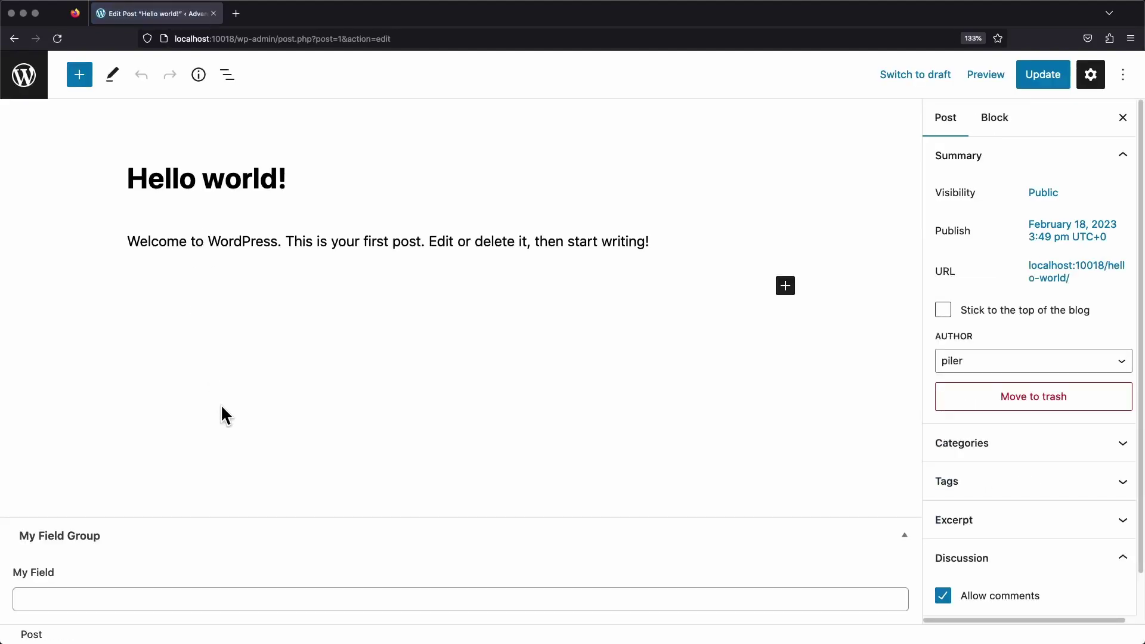
Step: Enter 'My custom field content' in My Field, update the post and view it
click(243, 592)
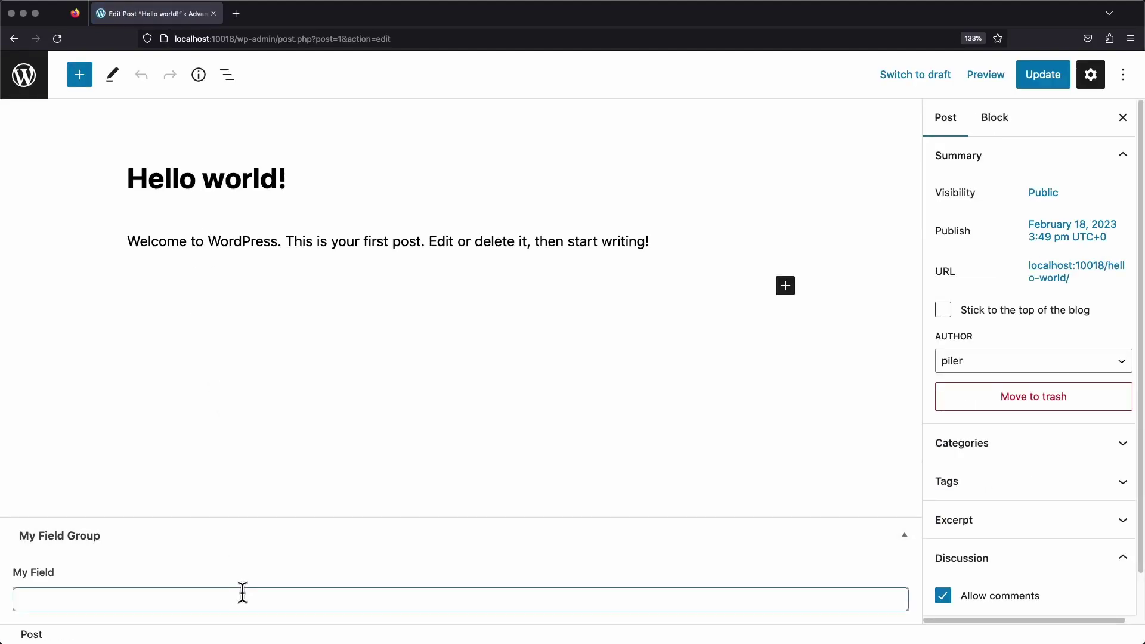
text(My custom field content)
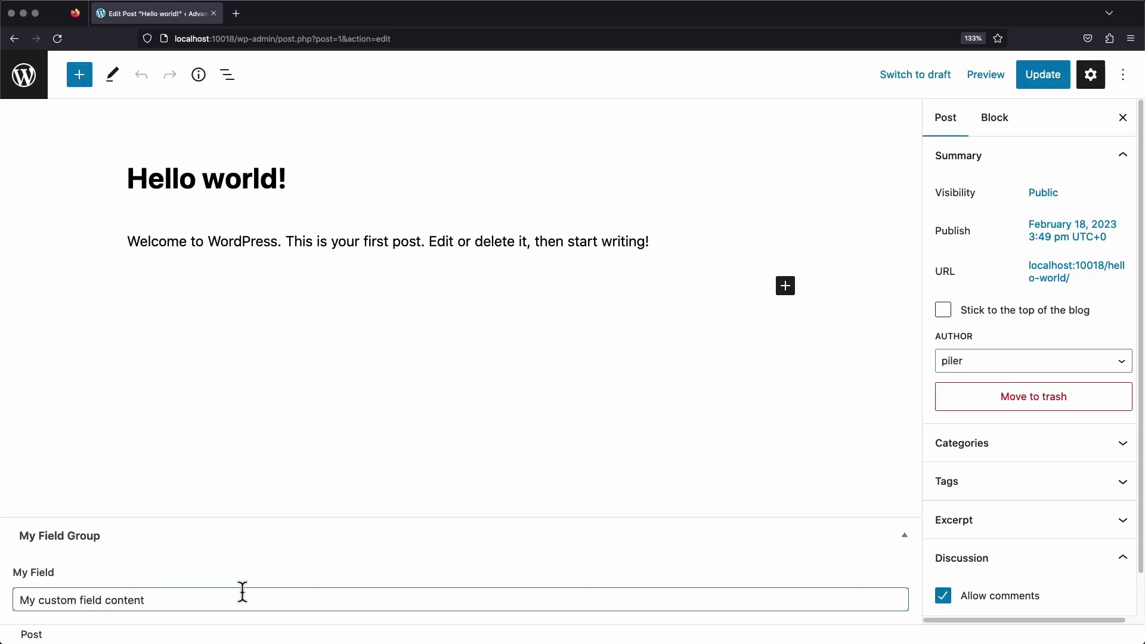
click(1029, 82)
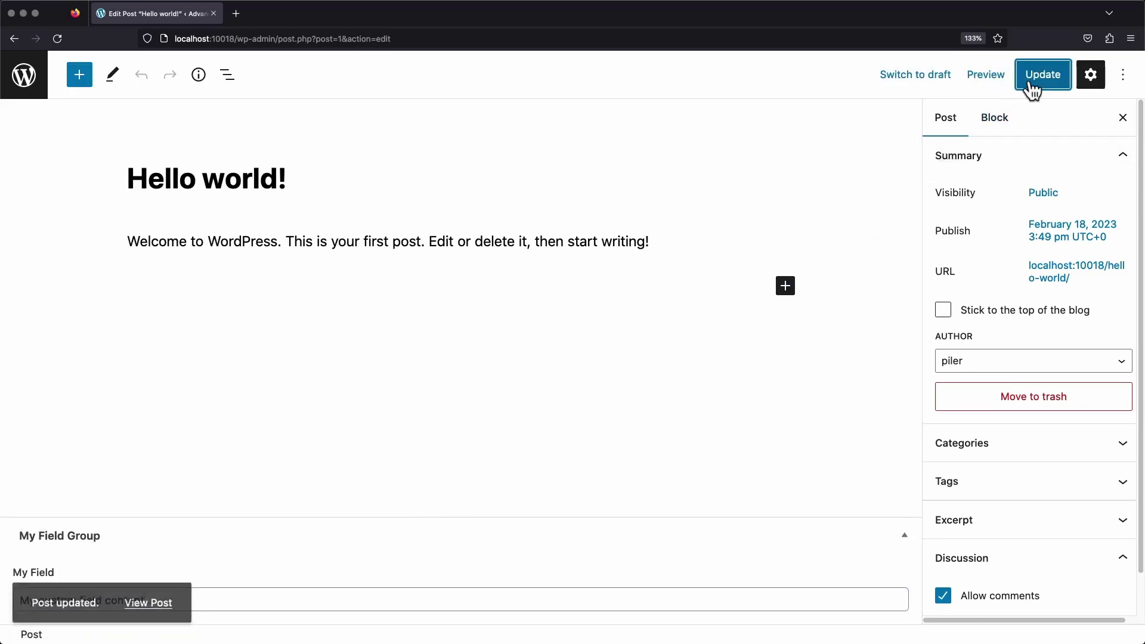
click(153, 594)
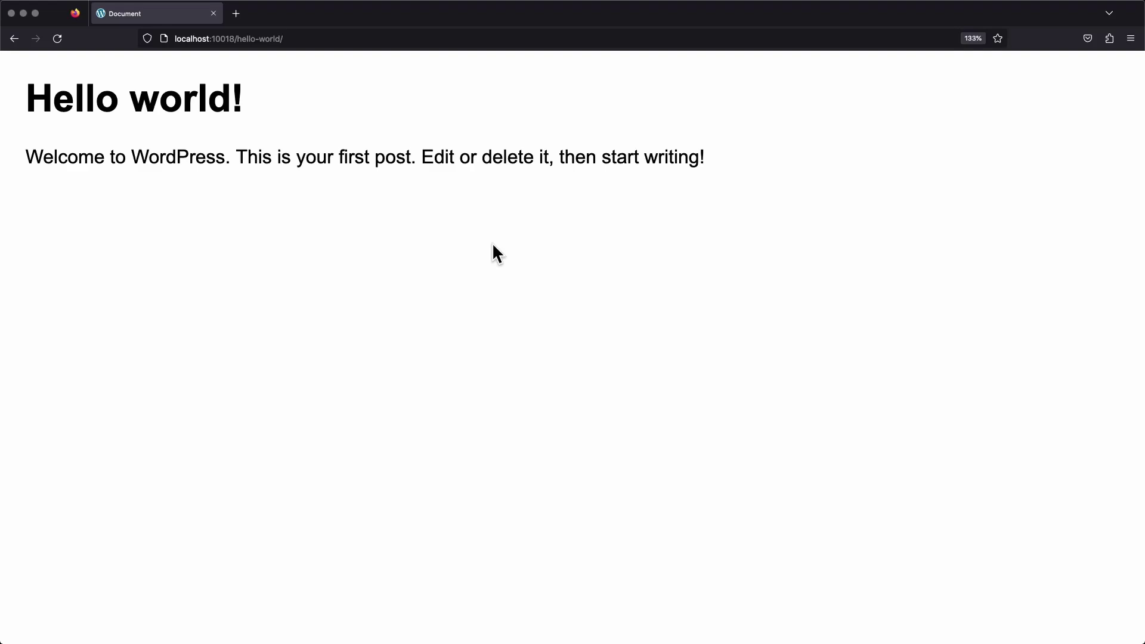
Step: Go back from the public Hello world! page to its editor
key(super+Left)
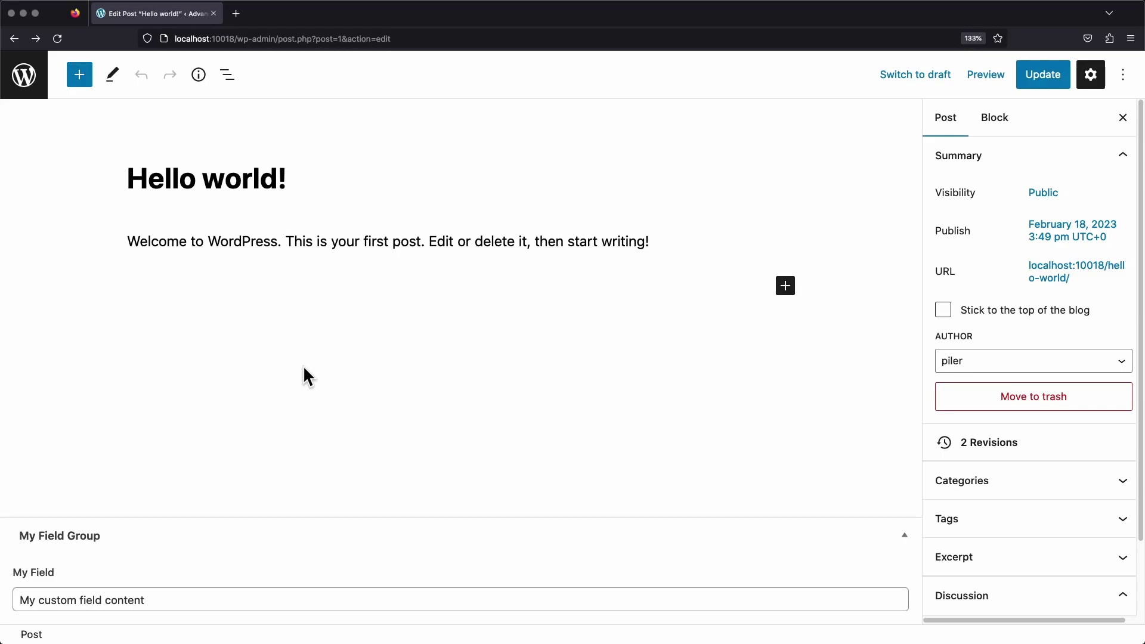
Step: Add a paragraph containing [acf field="my_field"] below the welcome text and update the post
click(442, 280)
text([a)
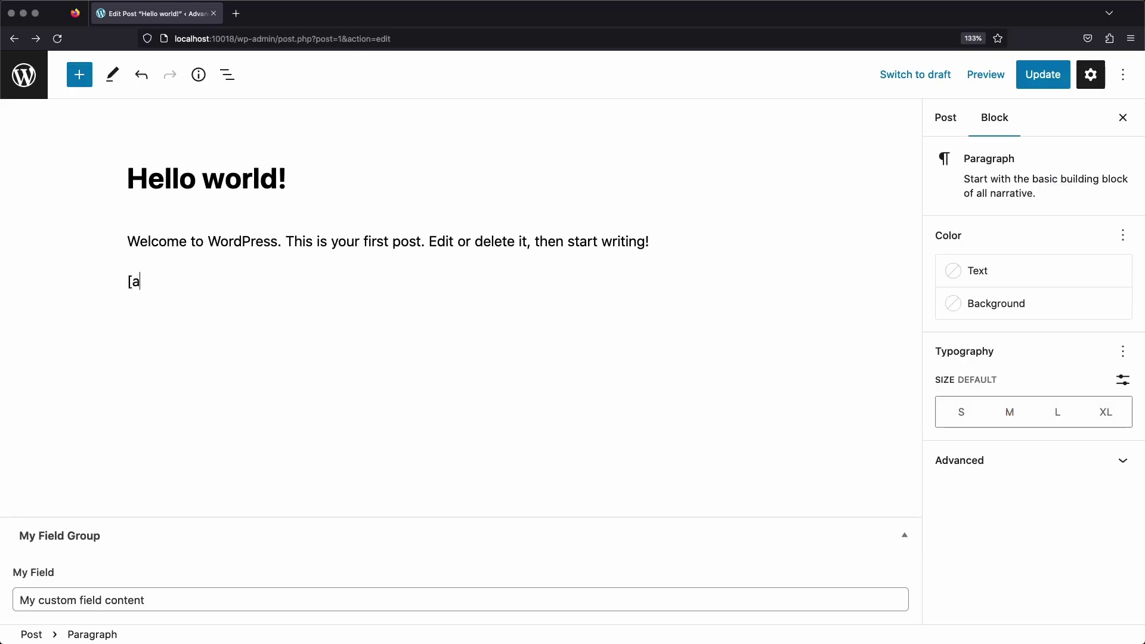
text(cf field="my_field)
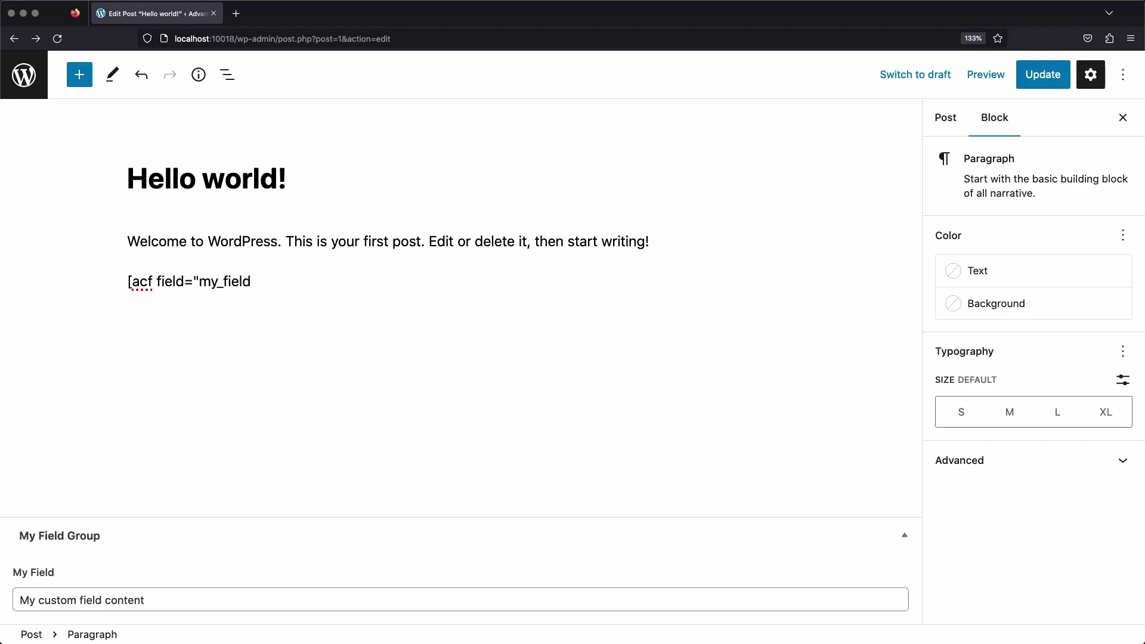
text("])
click(1039, 78)
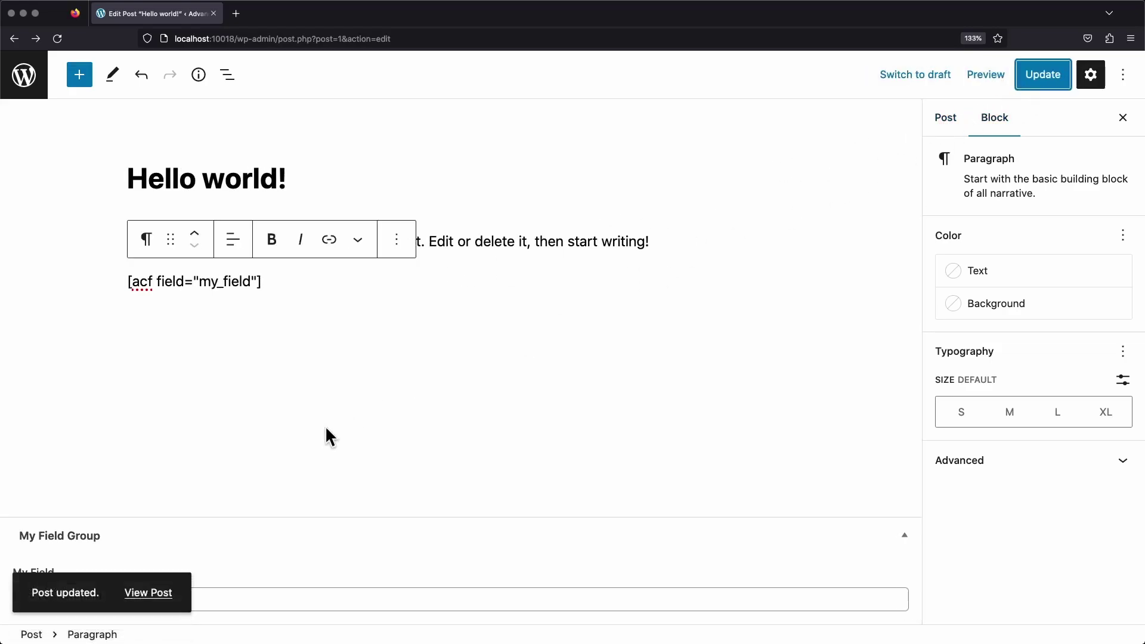
Step: View the published post and select its 'My custom field content' line
click(150, 594)
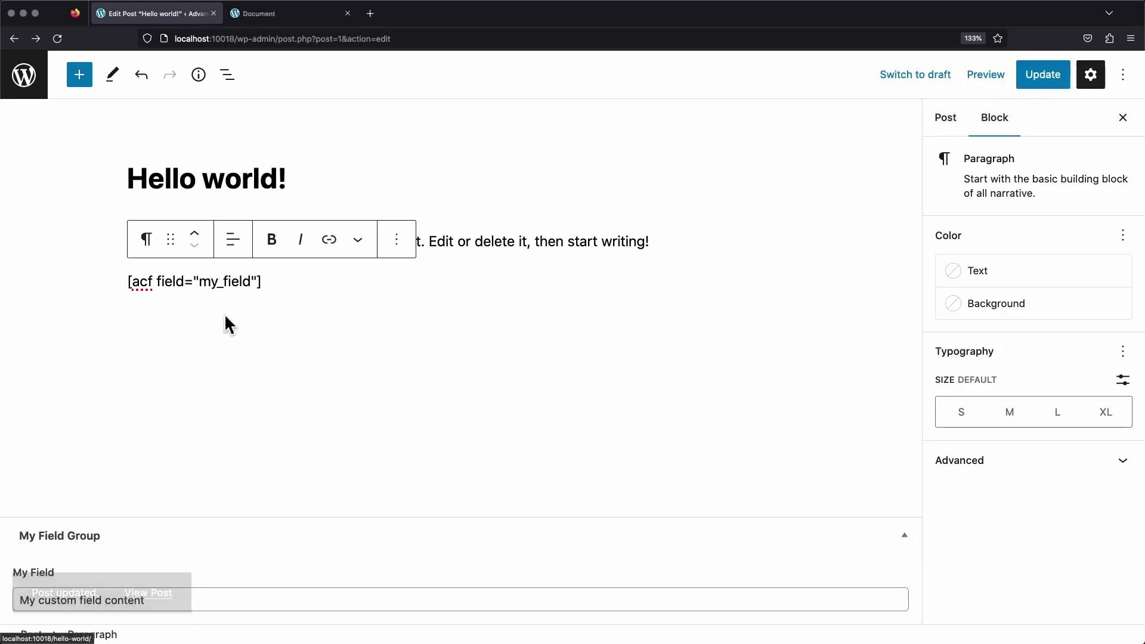
click(314, 16)
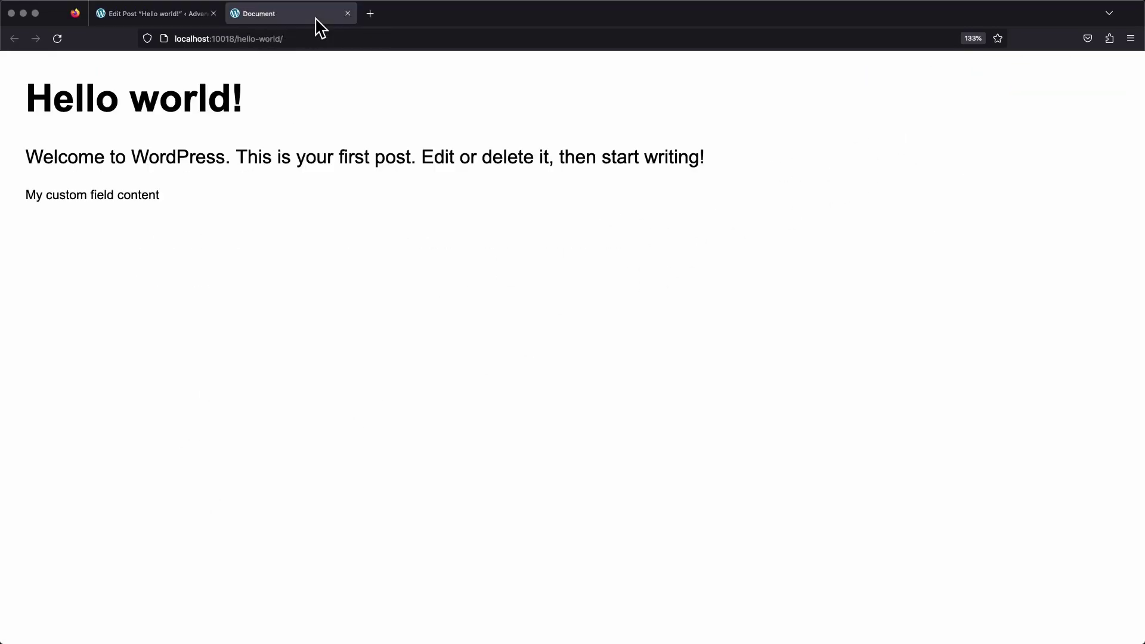
triple_click(147, 197)
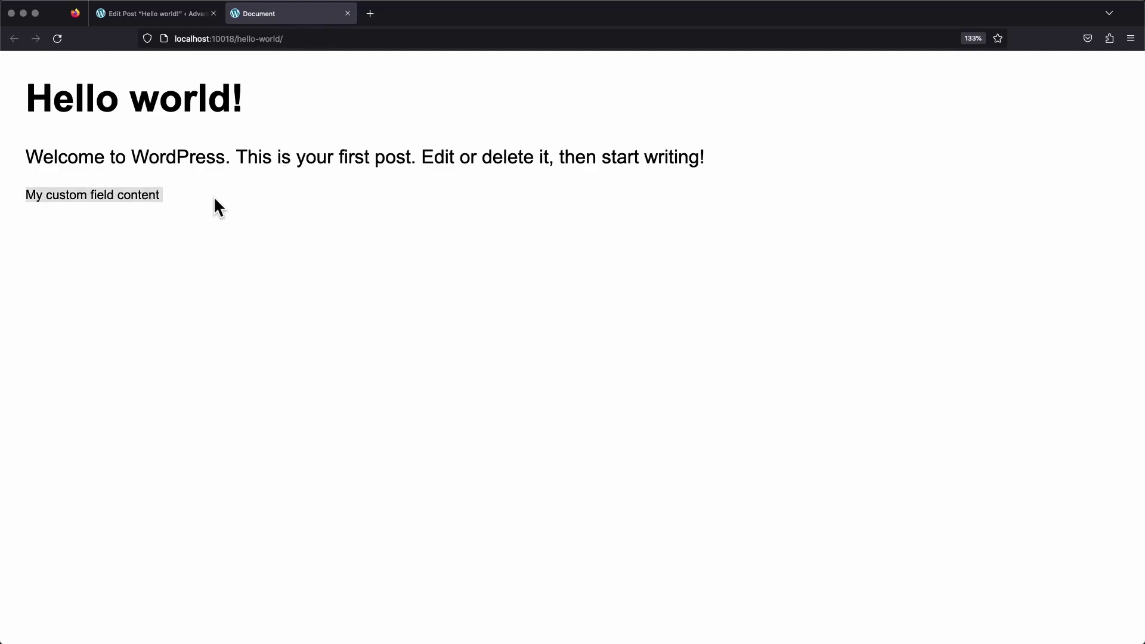
Step: Delete the shortcode paragraph, update the post, and reload the public page
click(197, 14)
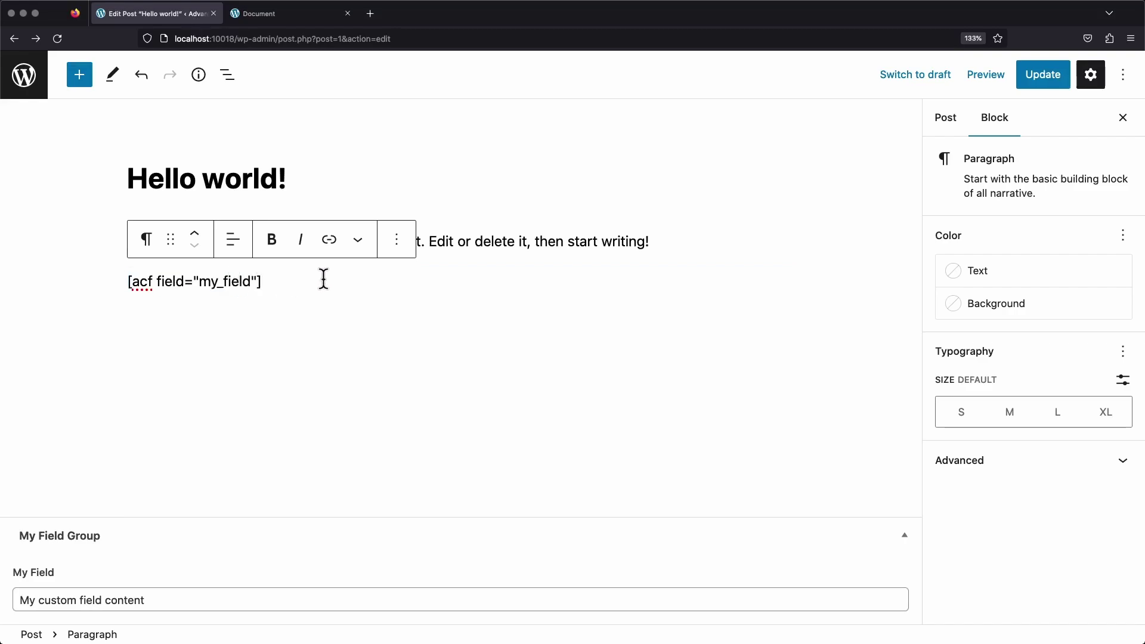
key(super+a)
key(BackSpace)
key(BackSpace)
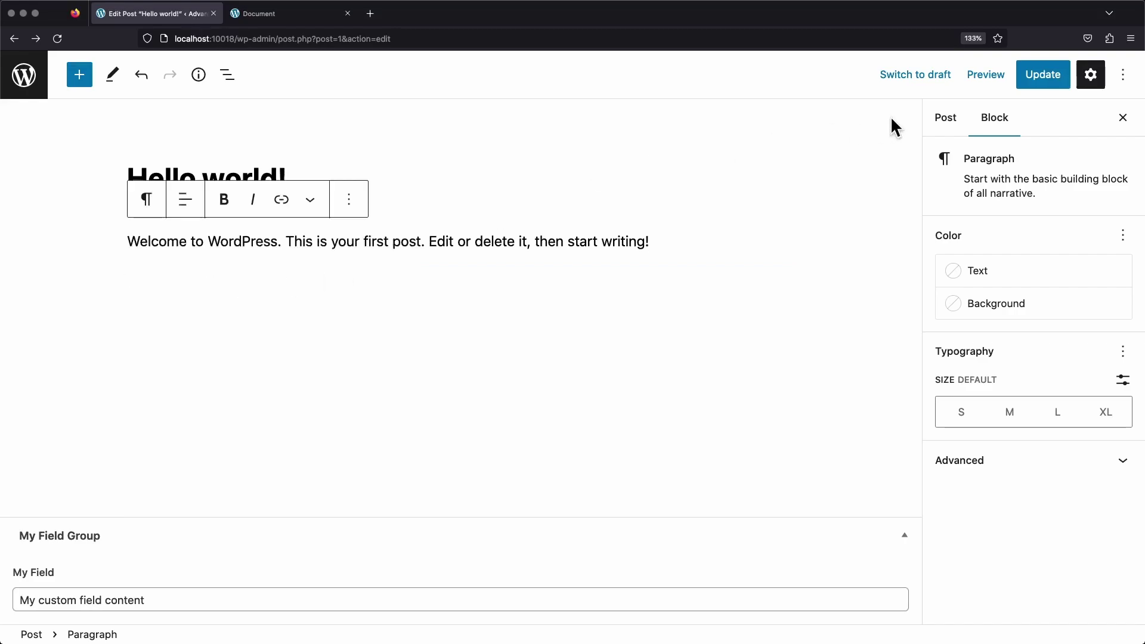
click(1044, 89)
click(265, 18)
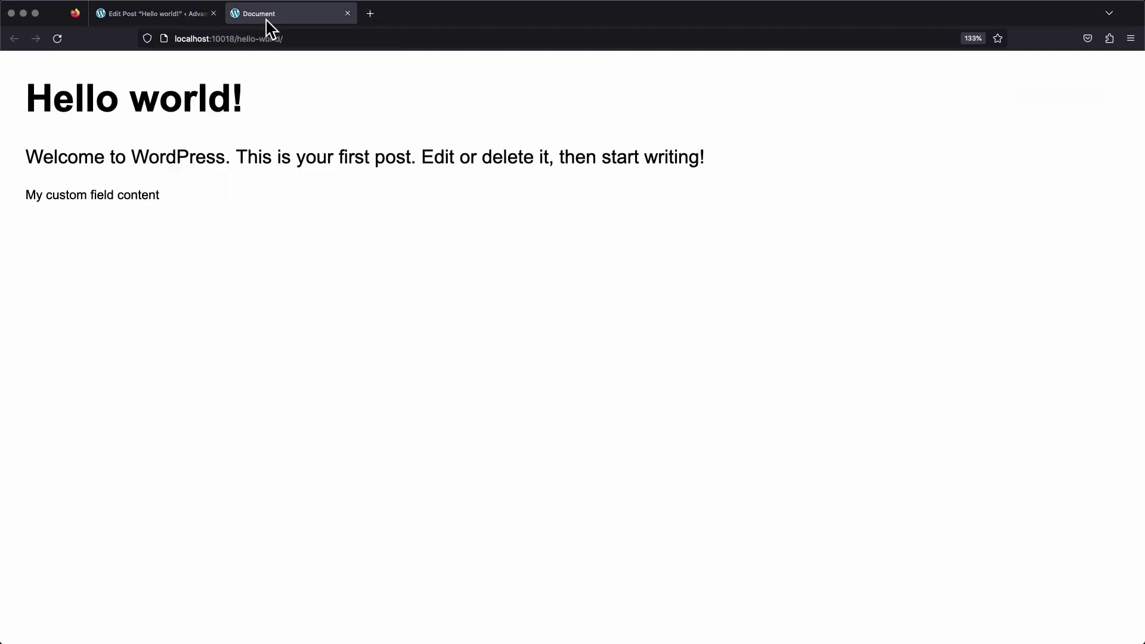
key(super+r)
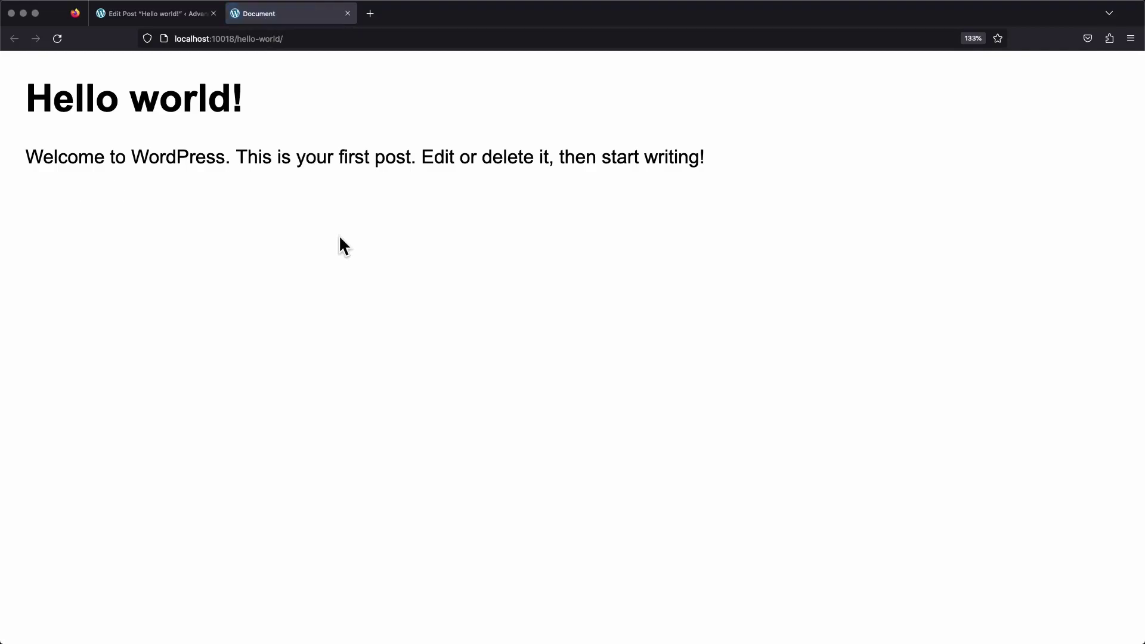
Step: In single.php, add the_field( 'my_field' ); on a new line after the_content();
key(ctrl+Left)
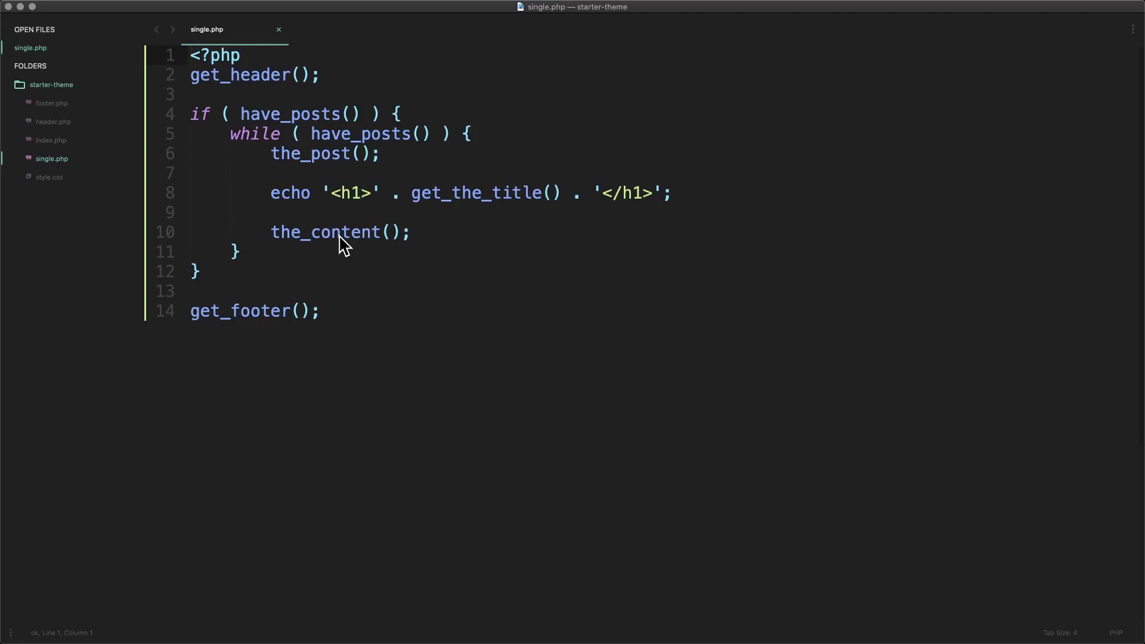
click(338, 234)
key(super+Right)
key(Return)
key(Return)
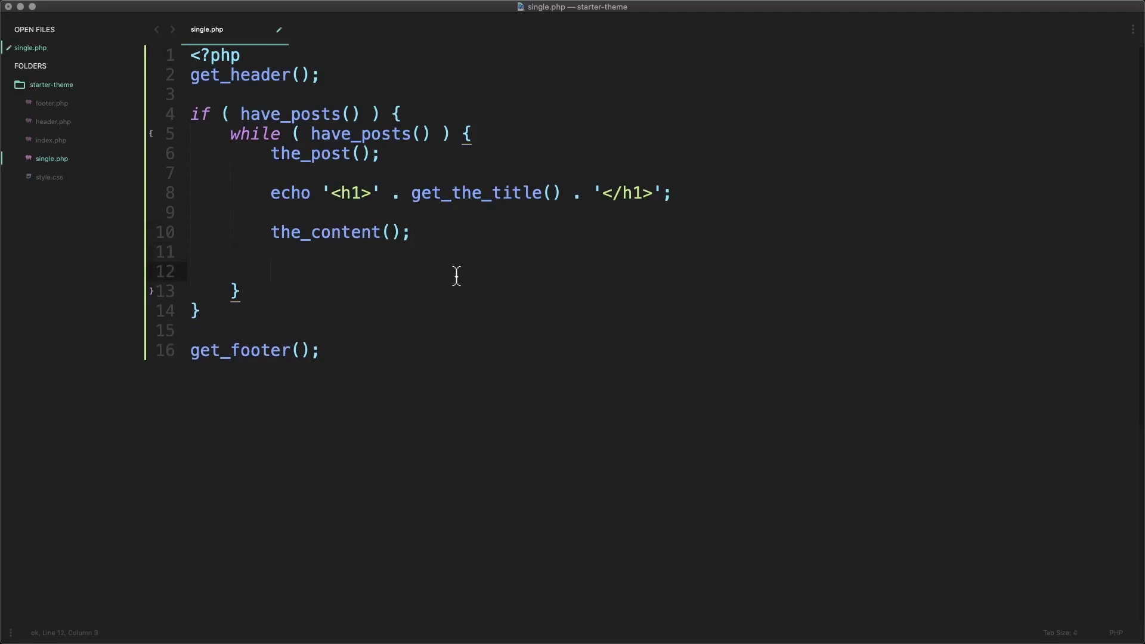
text(the_)
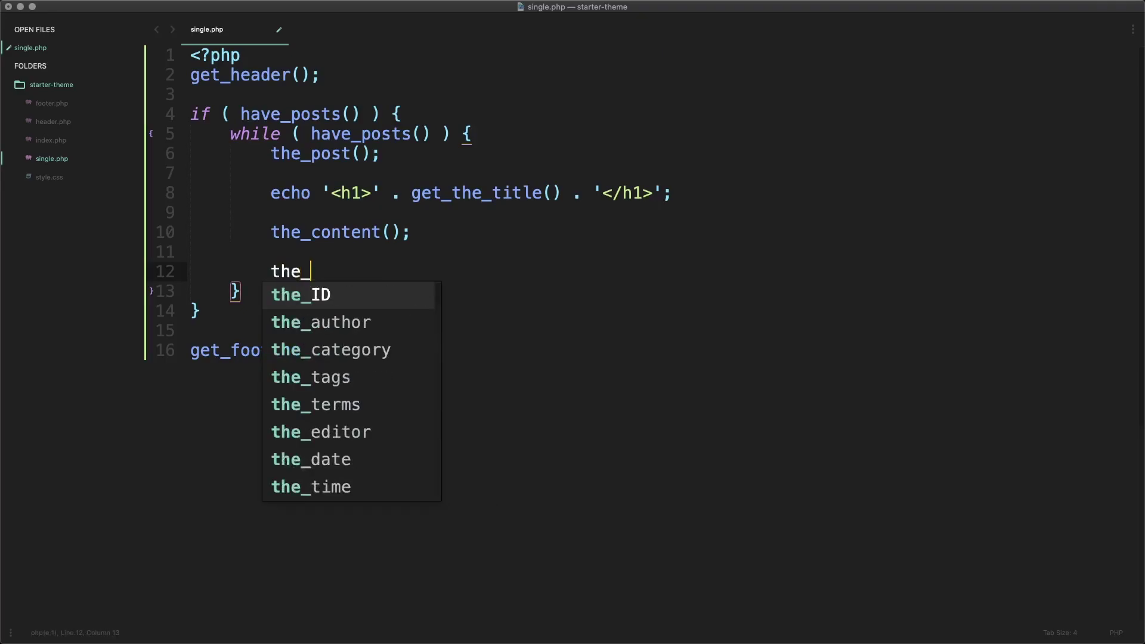
text(field();)
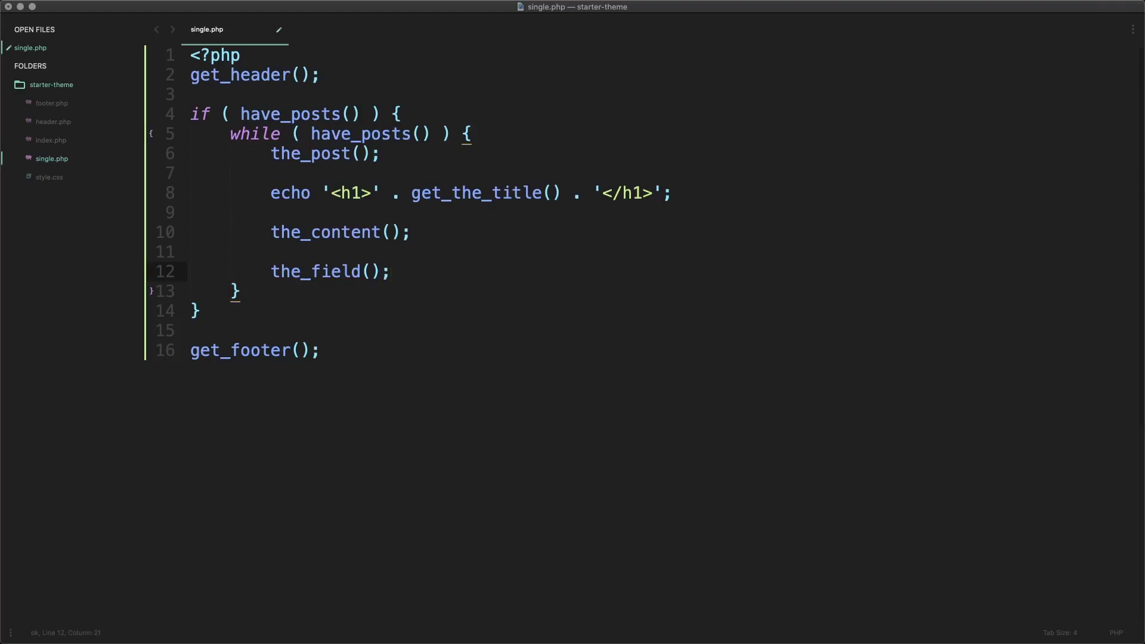
click(371, 272)
key(Left)
text('my_field)
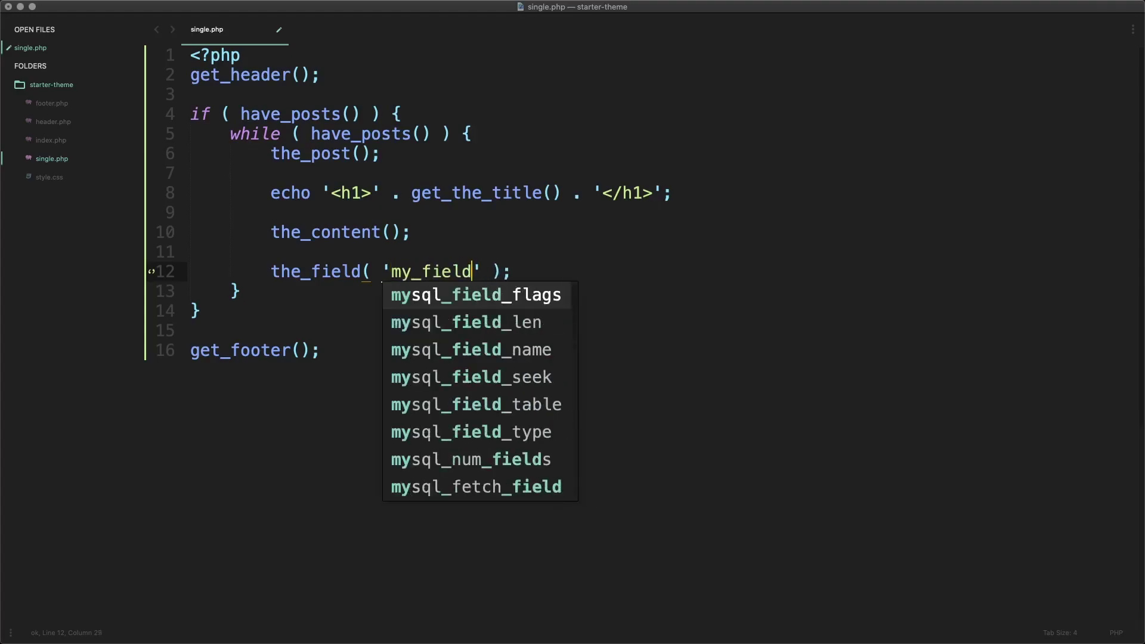
key(super+Right)
Step: Save single.php and reload the Hello world! post to see the custom field's content
key(super+s)
key(super+Tab)
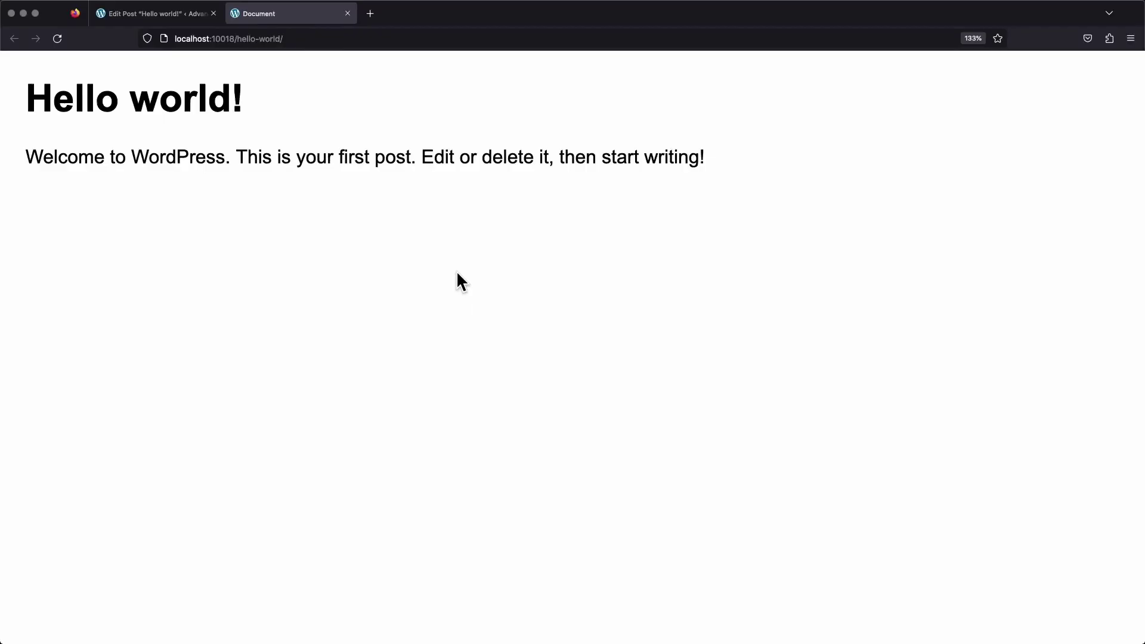
key(super+r)
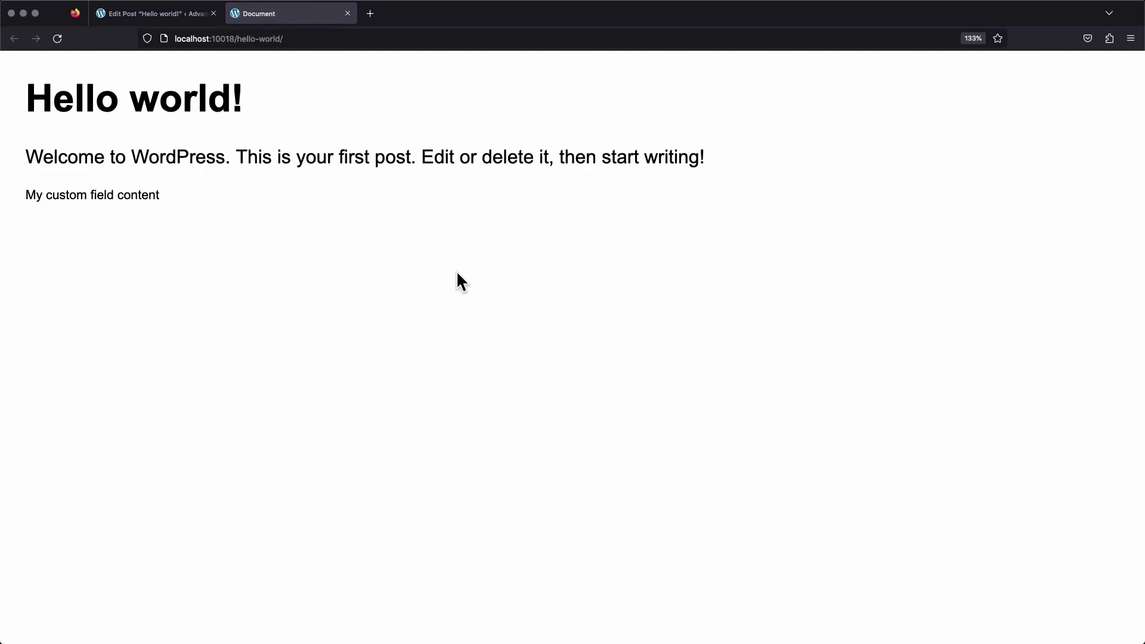
Step: Undo the added the_field line in single.php and reload the post without the field output
key(super+Tab)
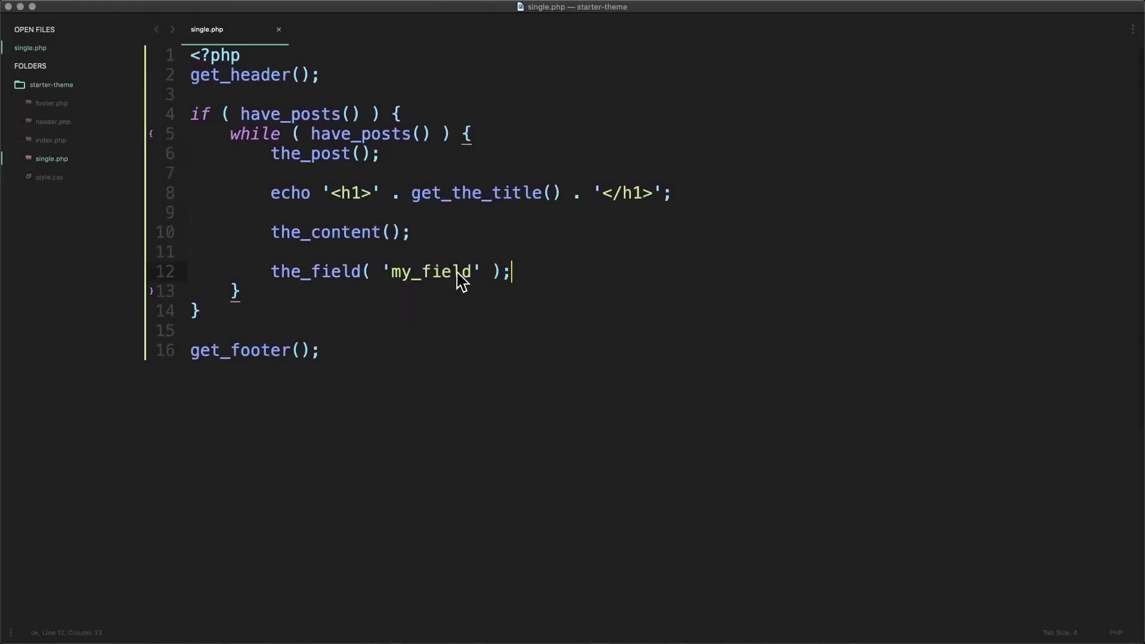
key(super+z)
key(super+z)
key(super+z)
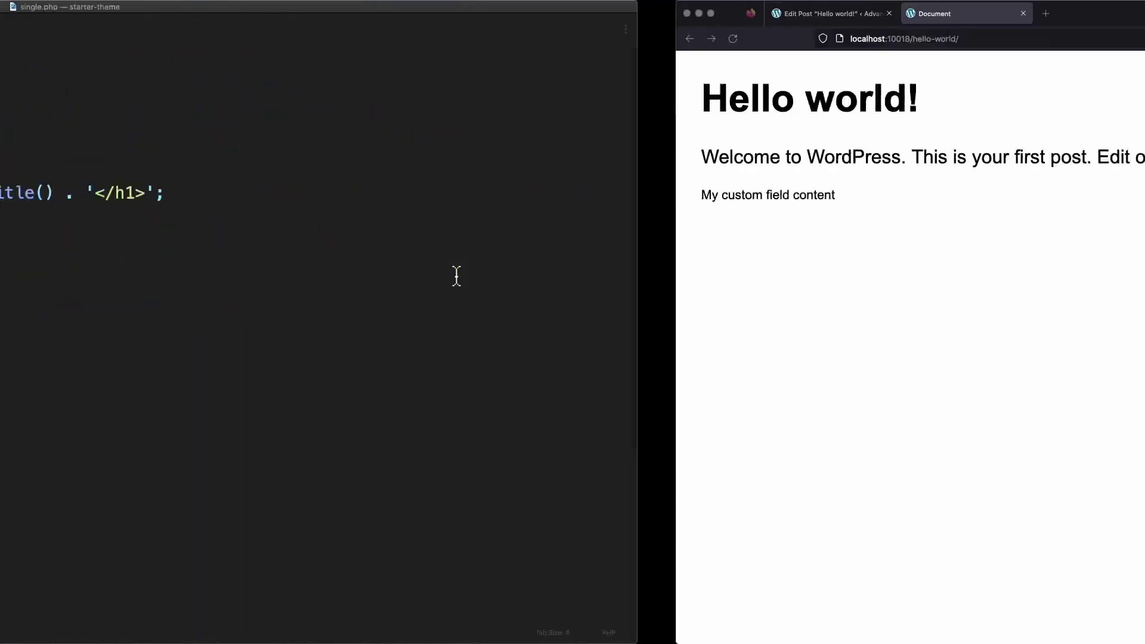
key(super+r)
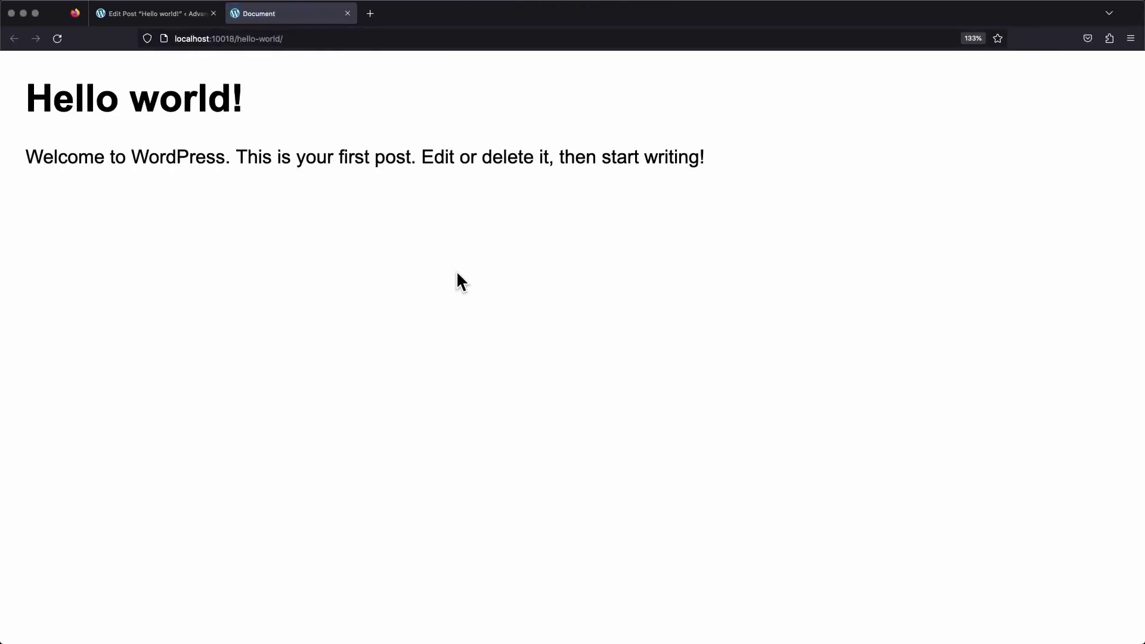